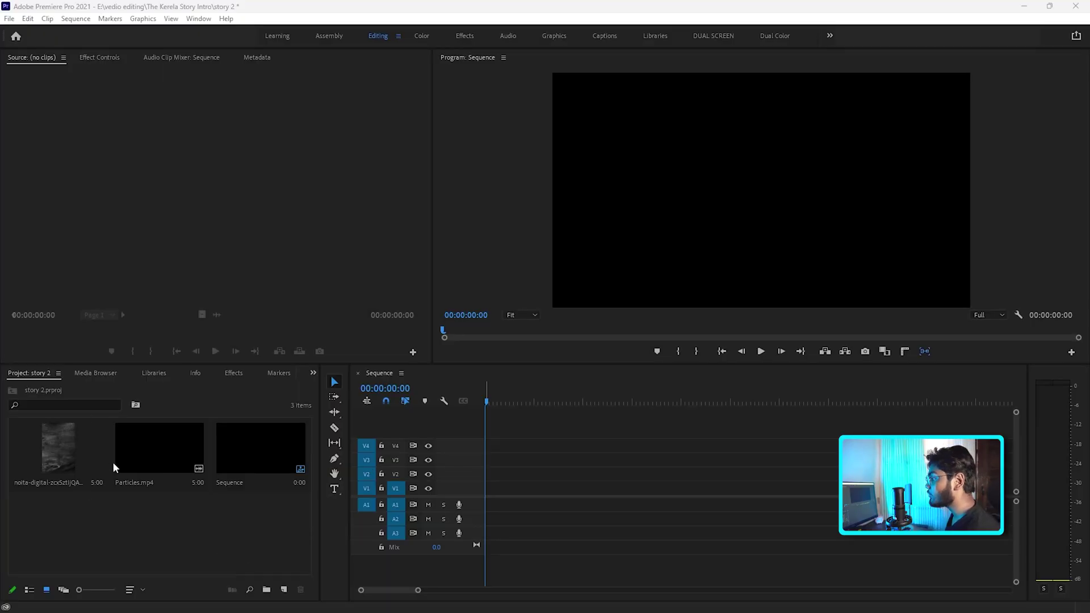
# - Preview the texture image and Particles.mp4, then place noita-digital-unsplash.jpg on track V1
pyautogui.doubleClick(63, 452)
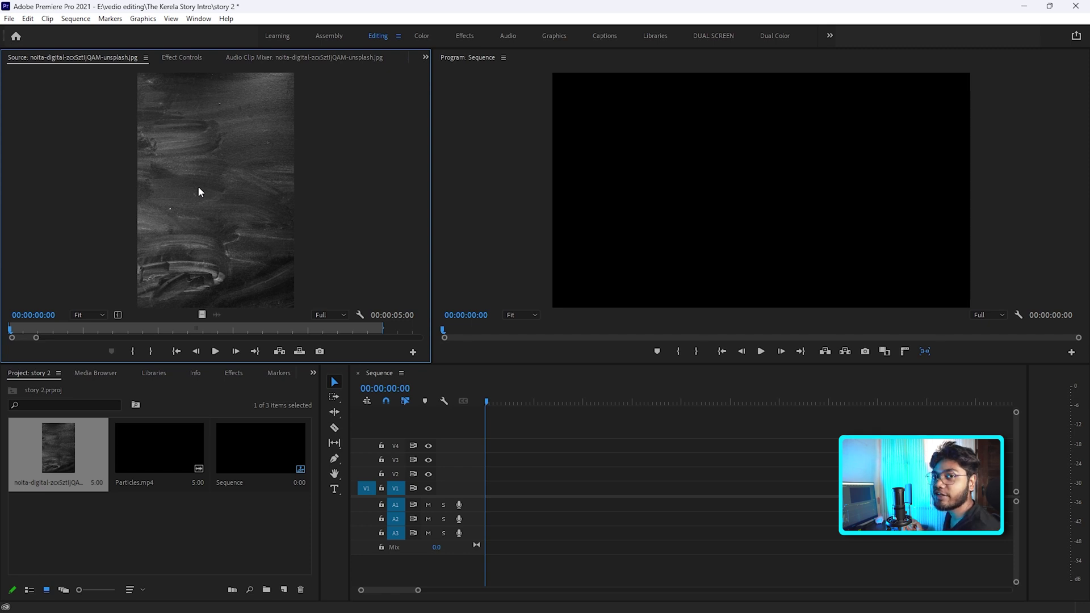
pyautogui.doubleClick(132, 454)
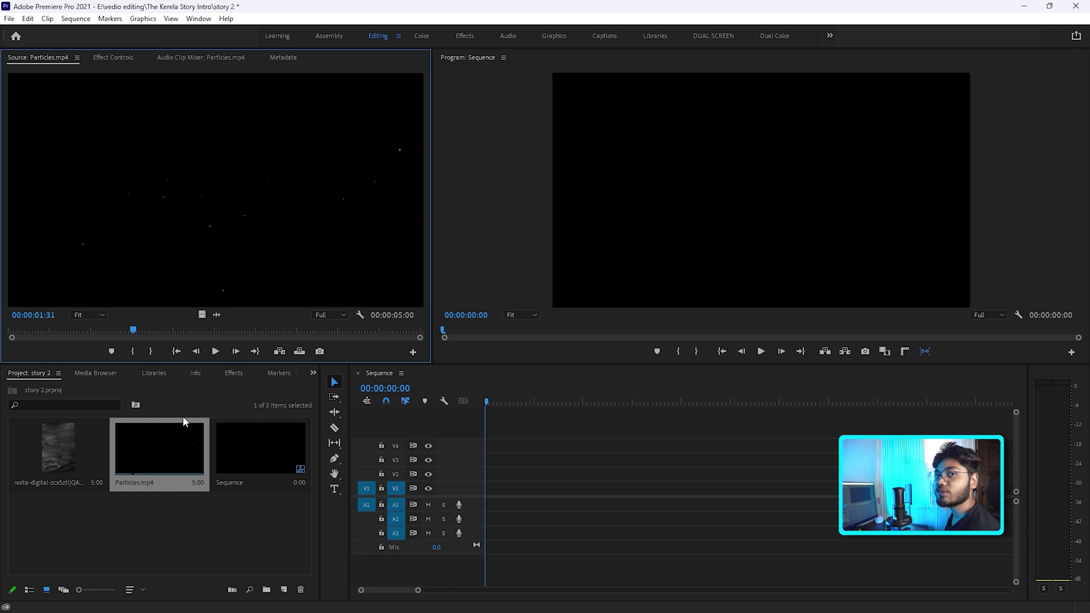
pyautogui.moveTo(55, 457)
pyautogui.mouseDown()
pyautogui.moveTo(465, 505)
pyautogui.moveTo(488, 488)
pyautogui.mouseUp()
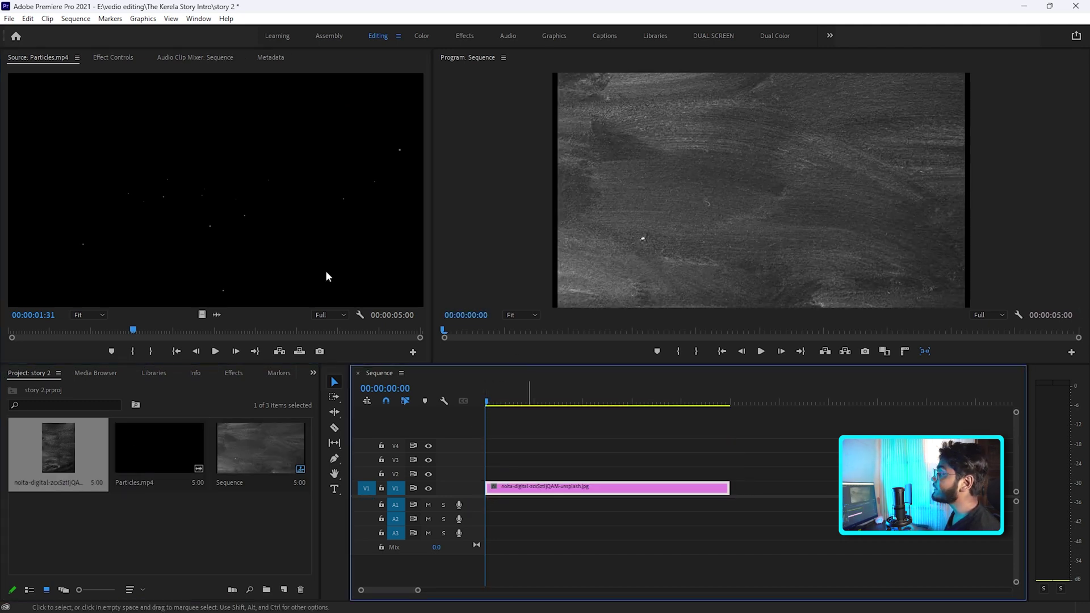
# - Rotate the texture clip 270° and scale it down to 70
pyautogui.click(113, 58)
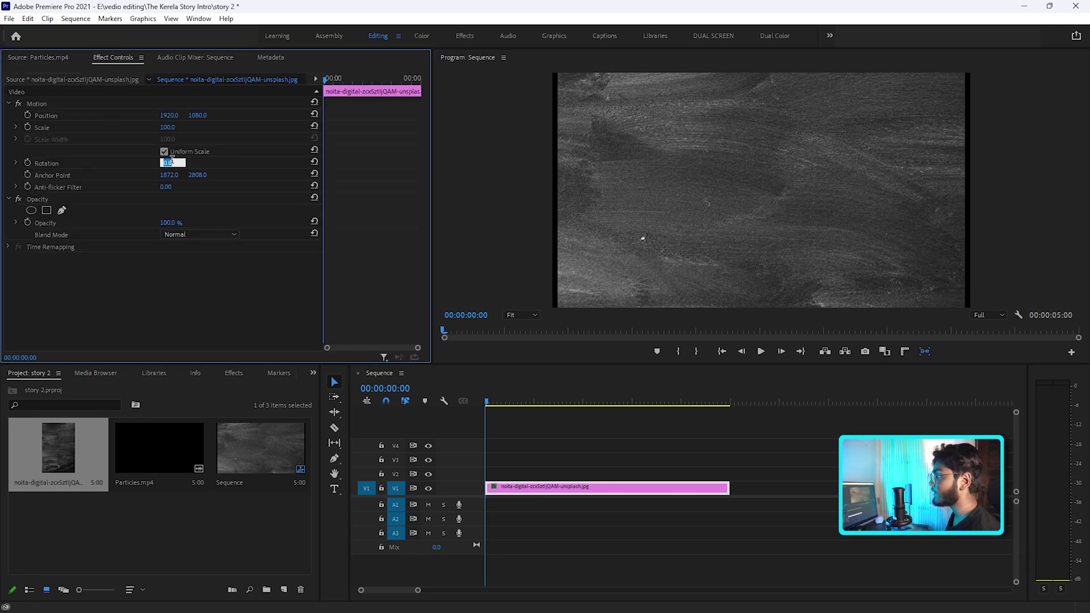
pyautogui.write('270')
pyautogui.press('Return')
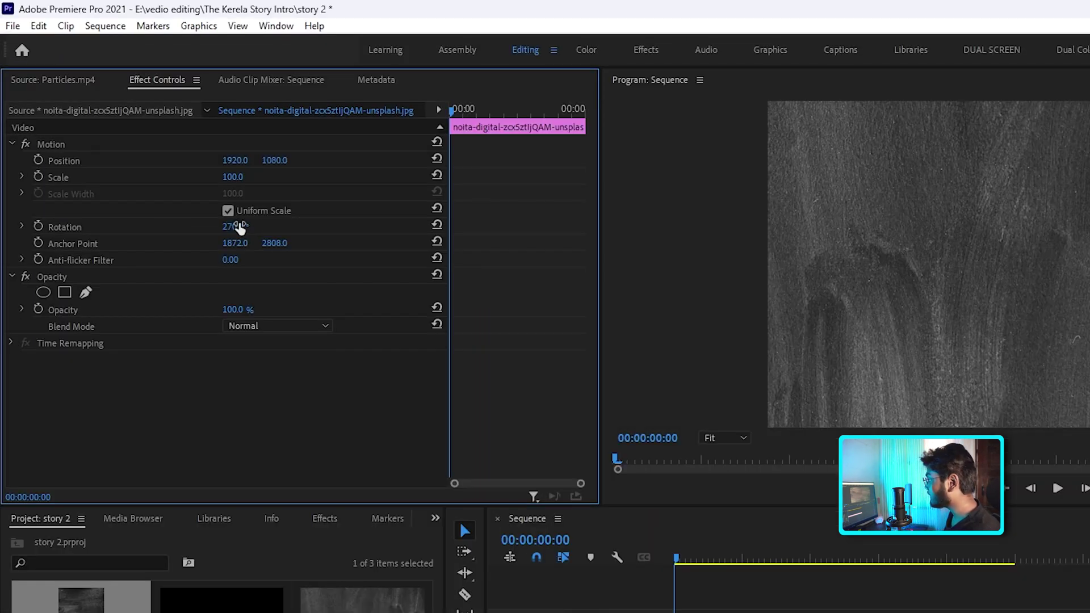
pyautogui.moveTo(248, 176); pyautogui.dragTo(239, 176)
pyautogui.moveTo(166, 127); pyautogui.dragTo(725, 285)
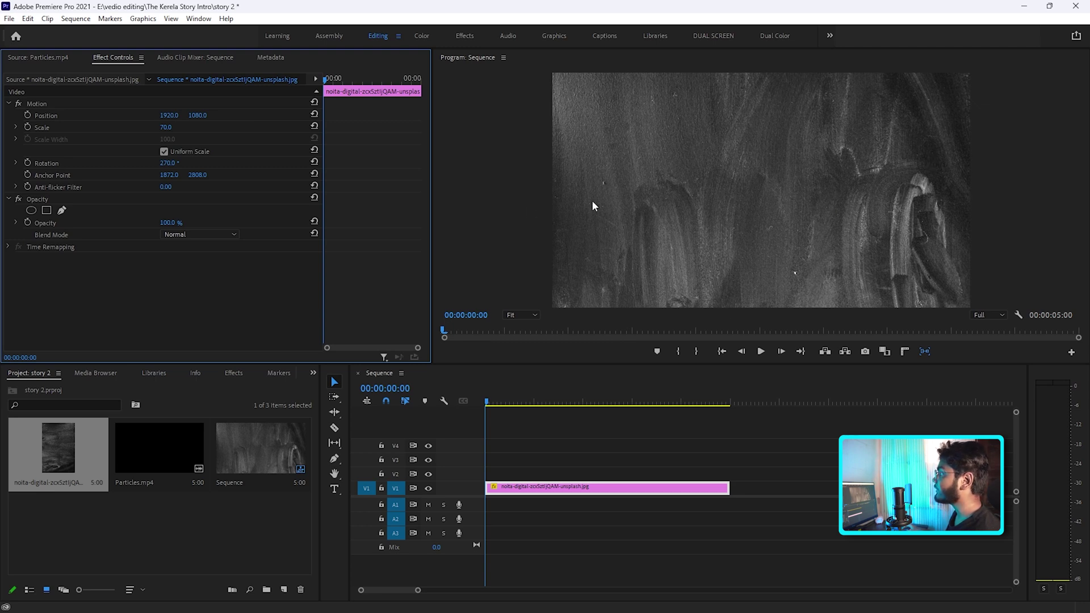
pyautogui.click(421, 36)
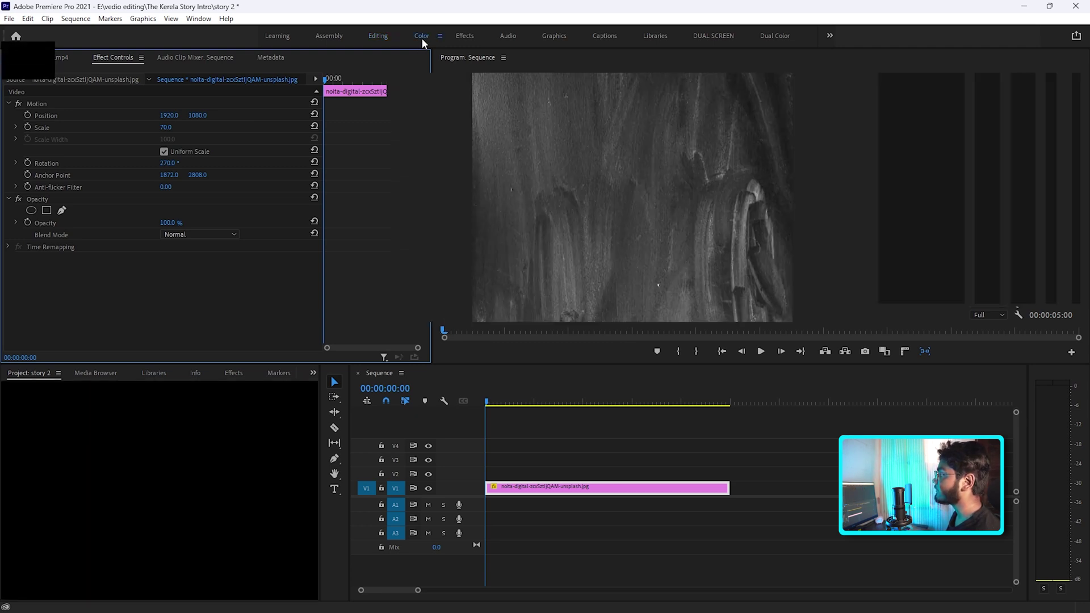
# - Shape the texture's Lumetri RGB curve into an S for more contrast
pyautogui.click(933, 367)
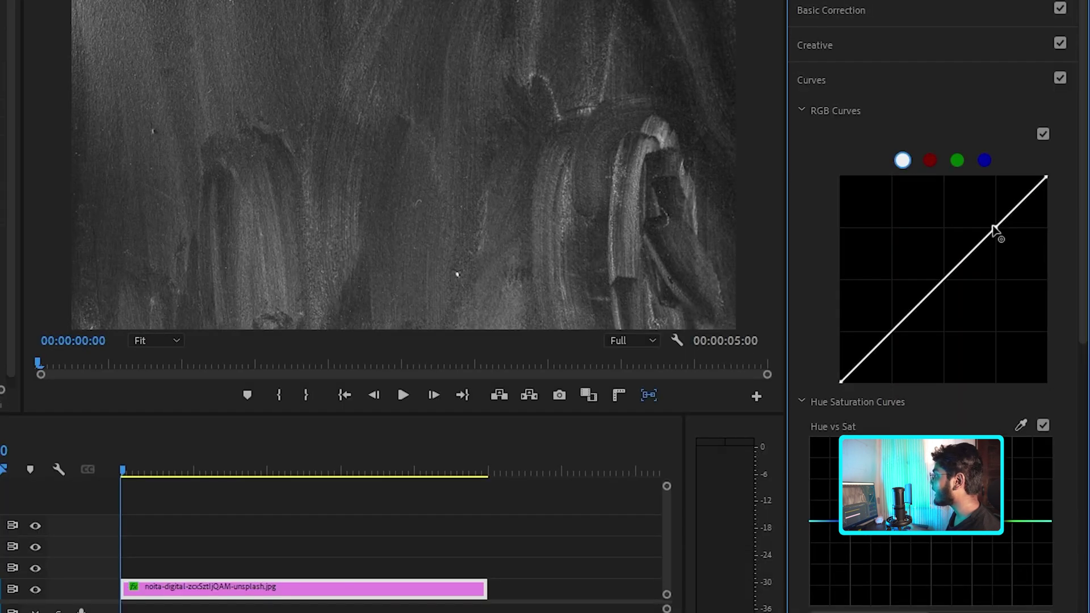
pyautogui.moveTo(995, 232); pyautogui.dragTo(987, 213)
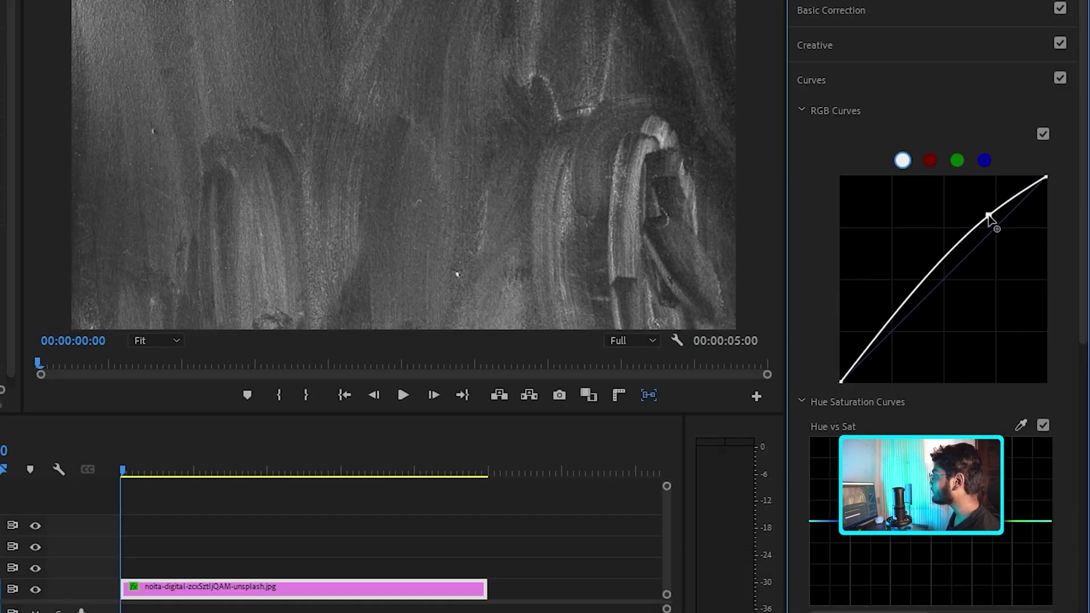
pyautogui.moveTo(886, 327); pyautogui.dragTo(899, 346)
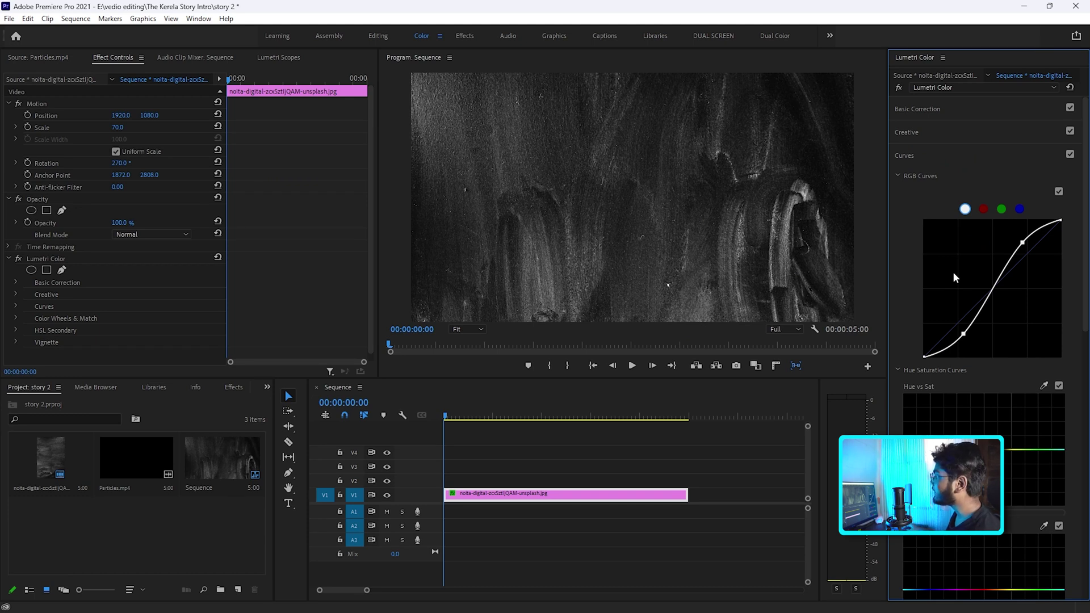
# - Set the Lumetri Temperature and Tint both to -35 for a teal-green cast
pyautogui.click(939, 107)
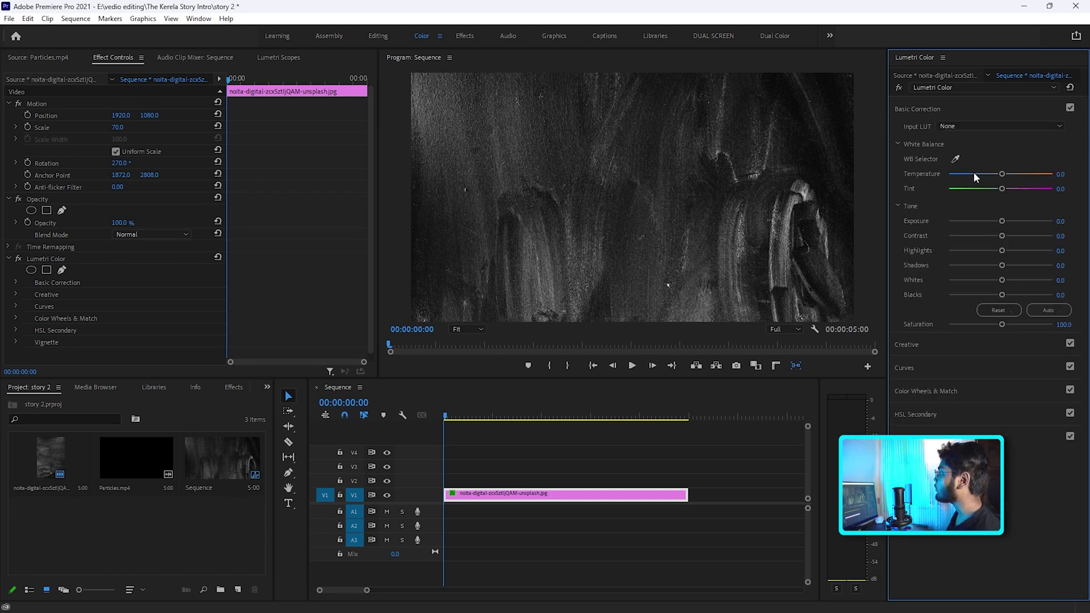
pyautogui.click(1060, 174)
pyautogui.write('-35')
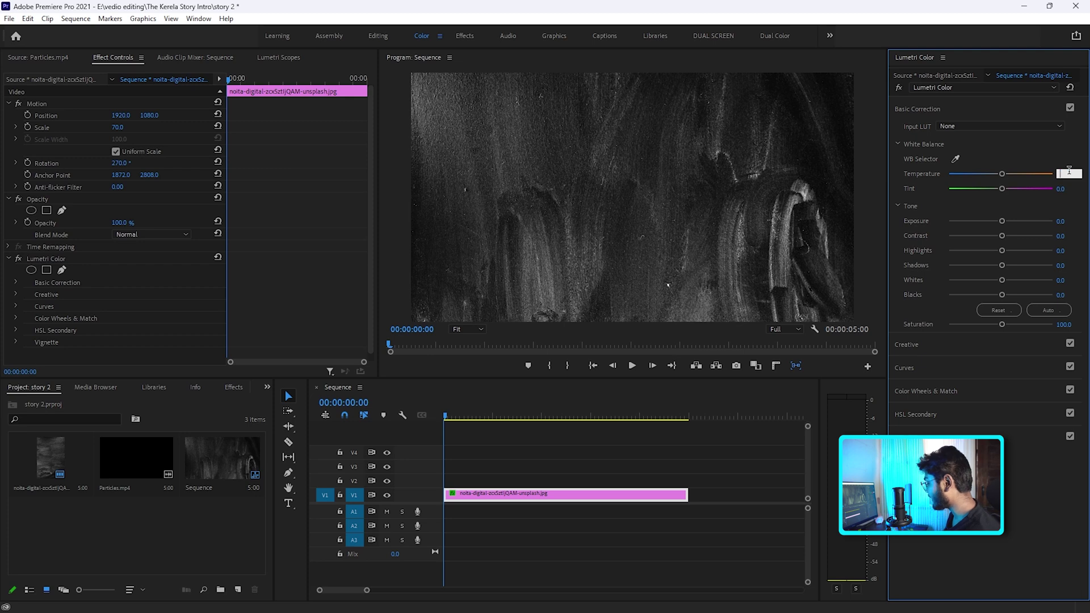
pyautogui.click(1065, 187)
pyautogui.write('-35.0')
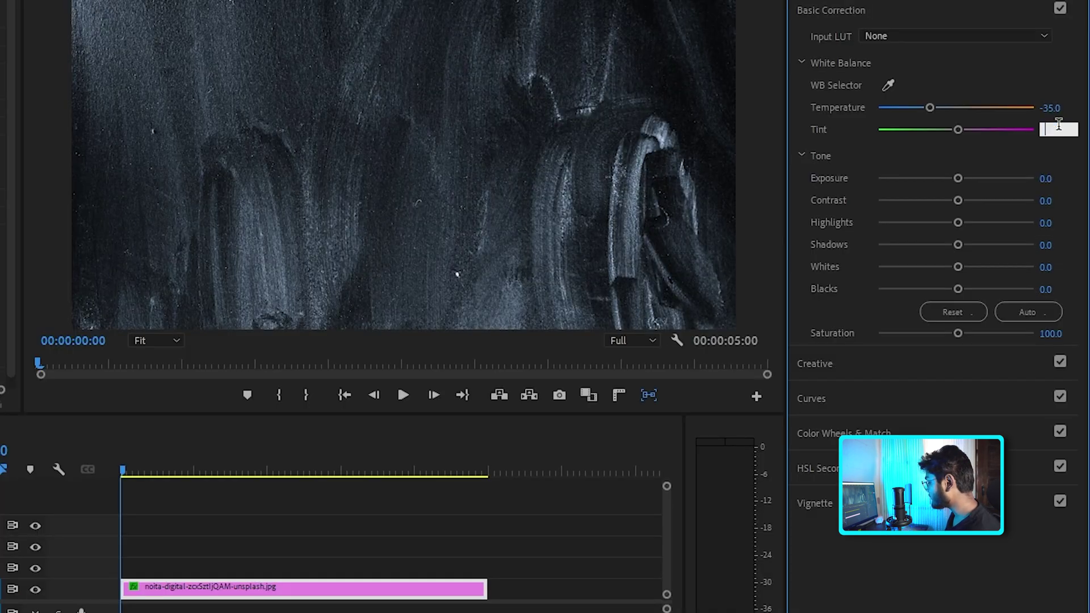
pyautogui.press('Return')
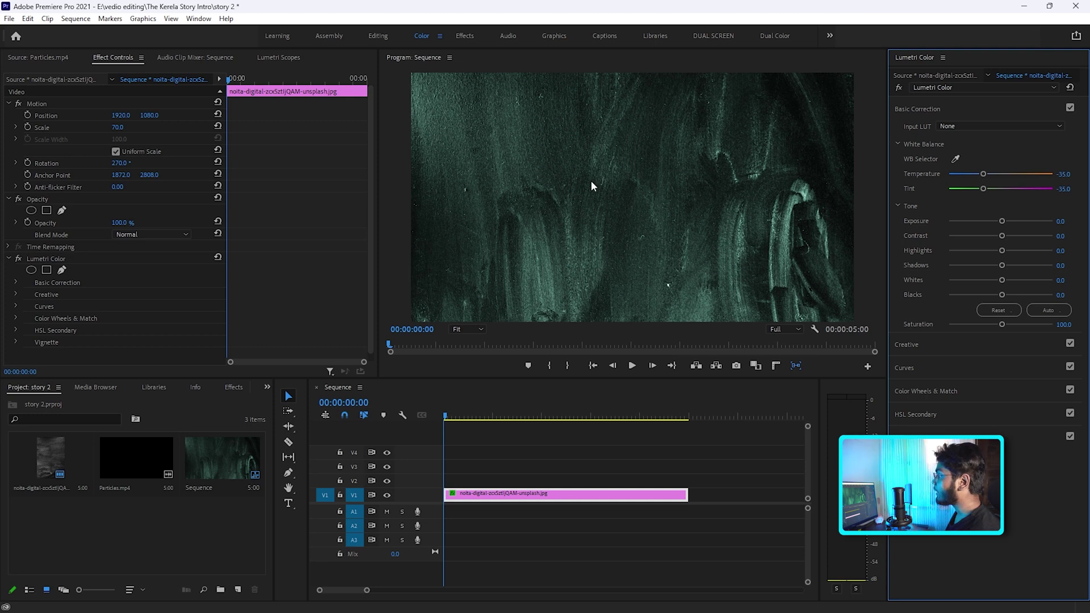
# - Lower the texture clip's opacity to 30%
pyautogui.click(123, 223)
pyautogui.write('30')
pyautogui.press('Return')
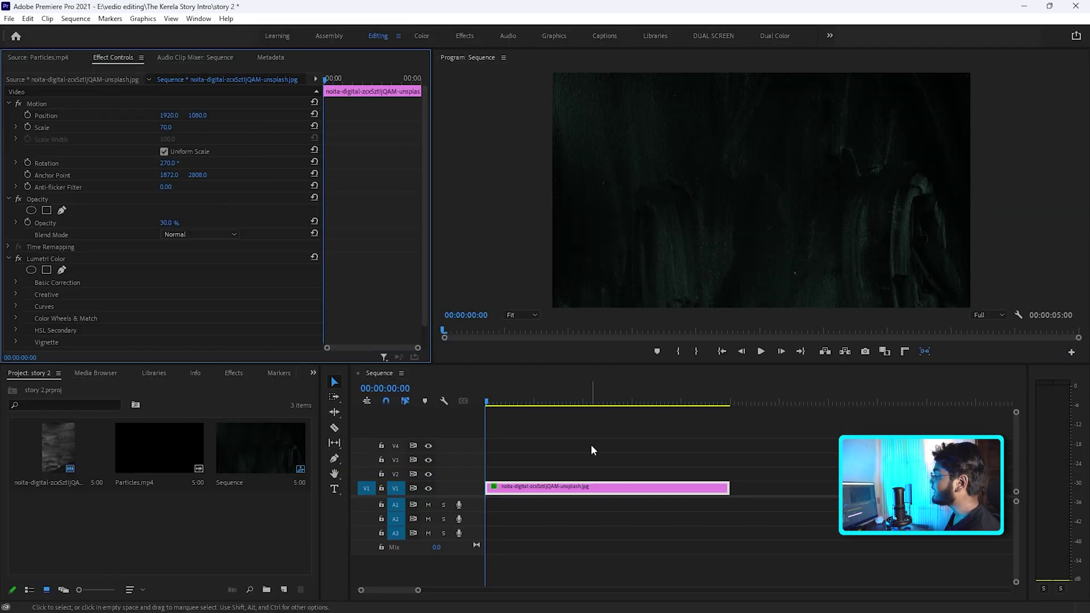
# - Add a 'kerala' text layer and move it to the centre of the frame
pyautogui.press('t')
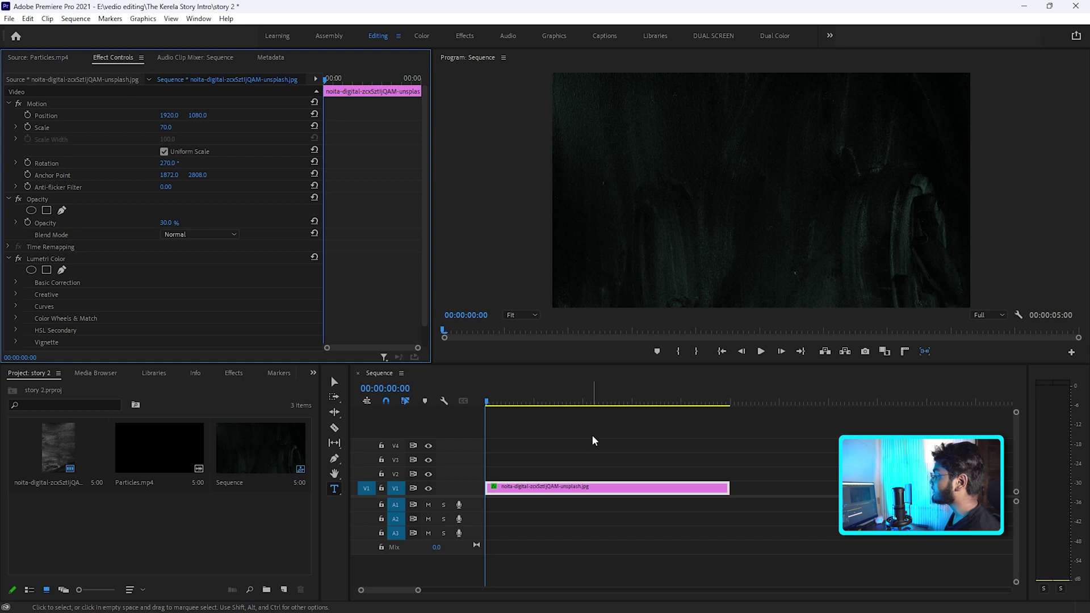
pyautogui.click(733, 182)
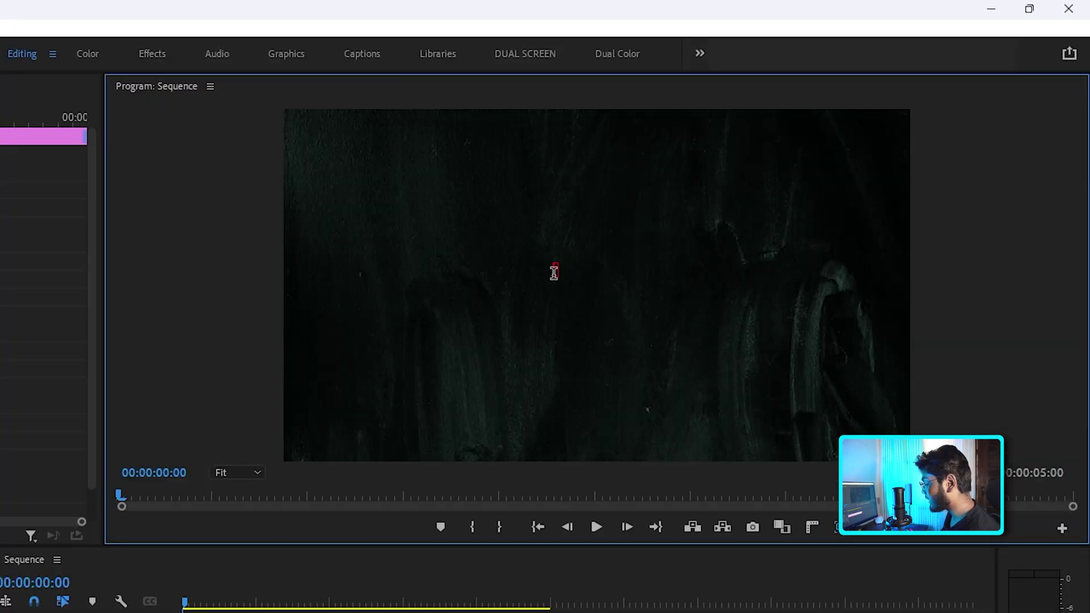
pyautogui.write('kerala')
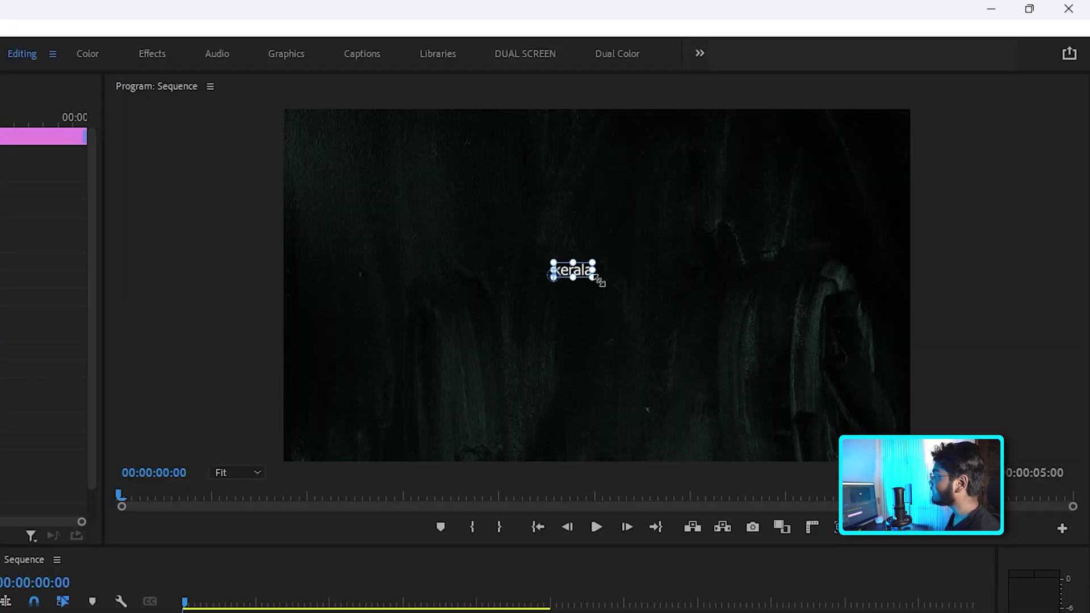
pyautogui.moveTo(774, 237); pyautogui.dragTo(638, 296)
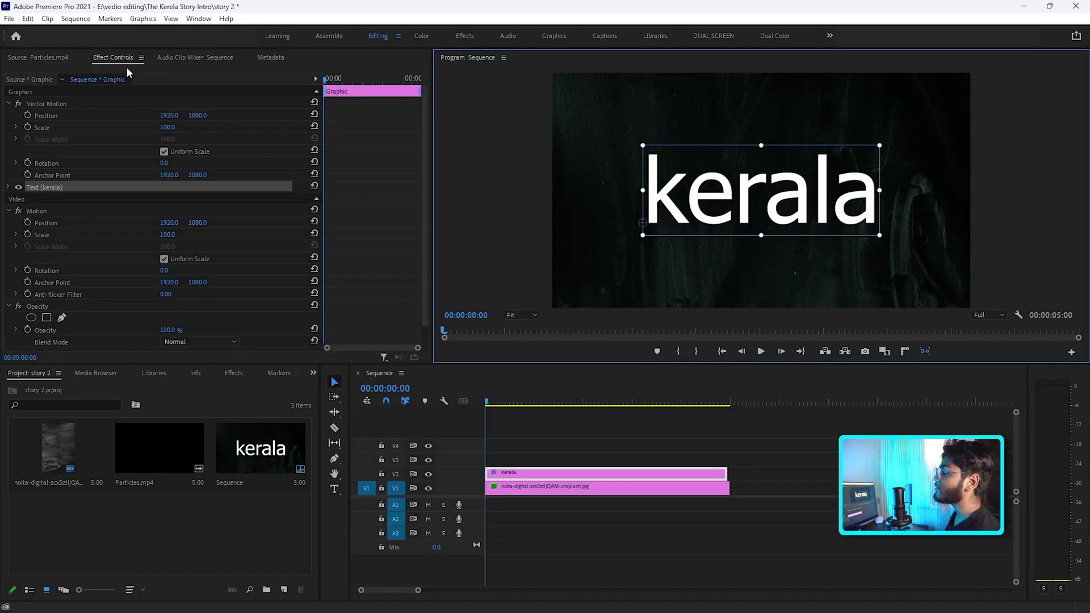
# - Set the title to Century Gothic Bold with All Caps and re-centre it
pyautogui.click(9, 187)
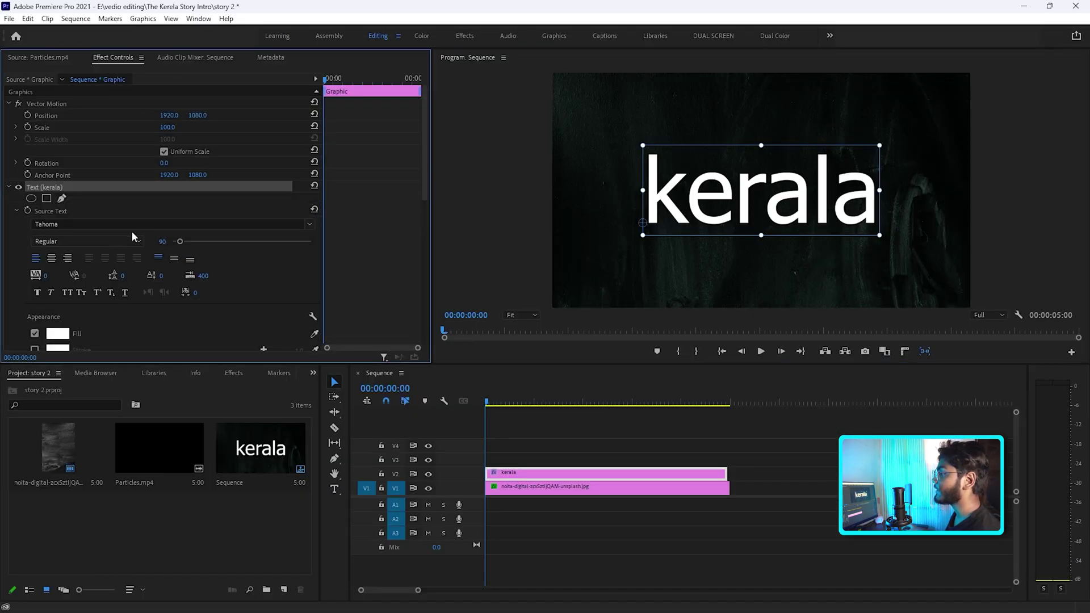
pyautogui.scroll(-3, 119, 236)
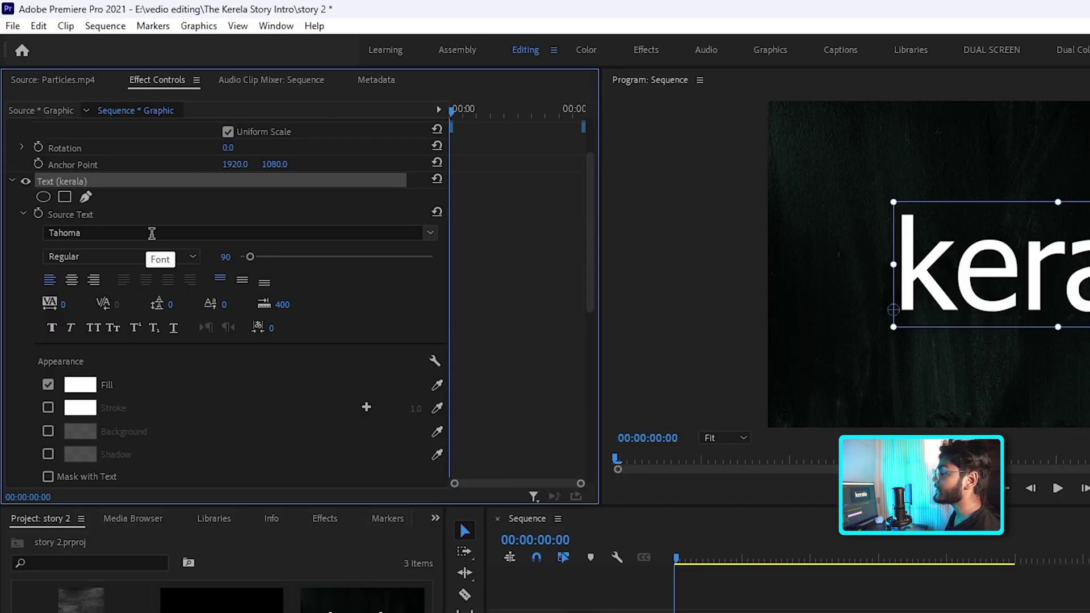
pyautogui.click(306, 230)
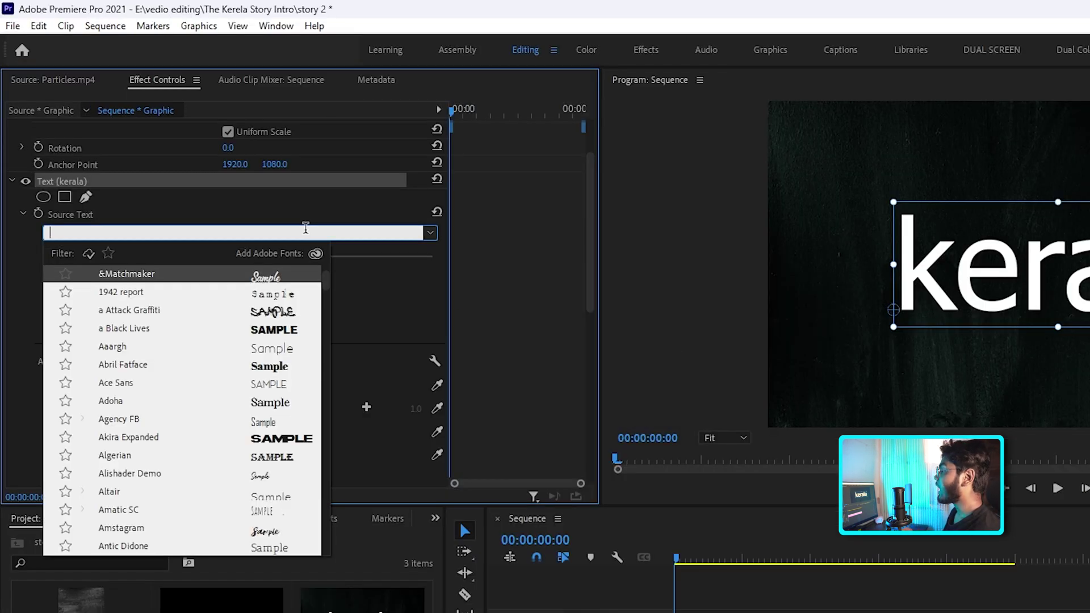
pyautogui.write('cenr')
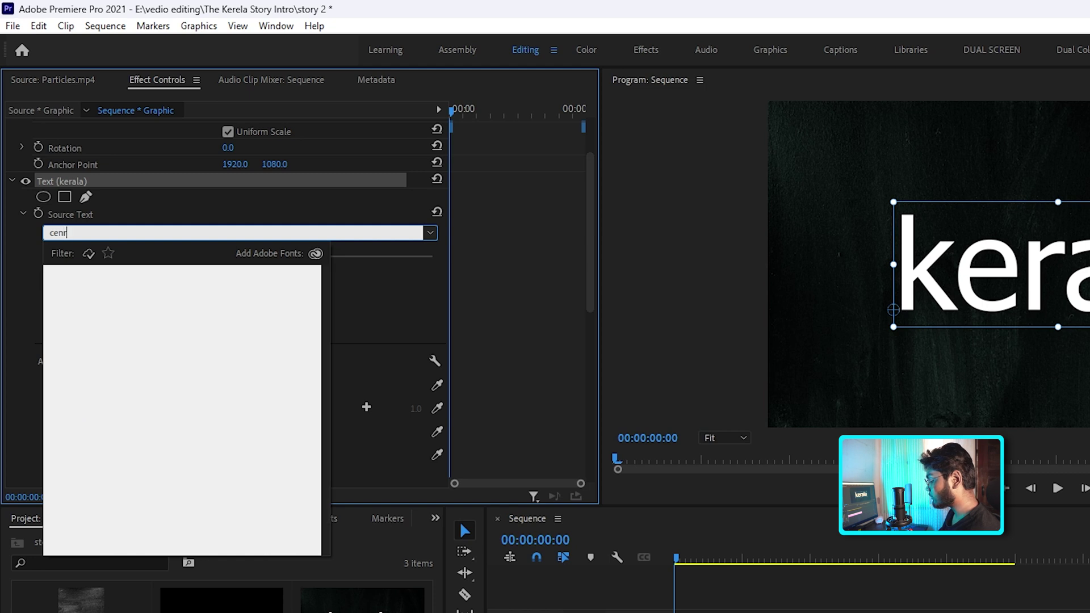
pyautogui.press('BackSpace')
pyautogui.click(150, 352)
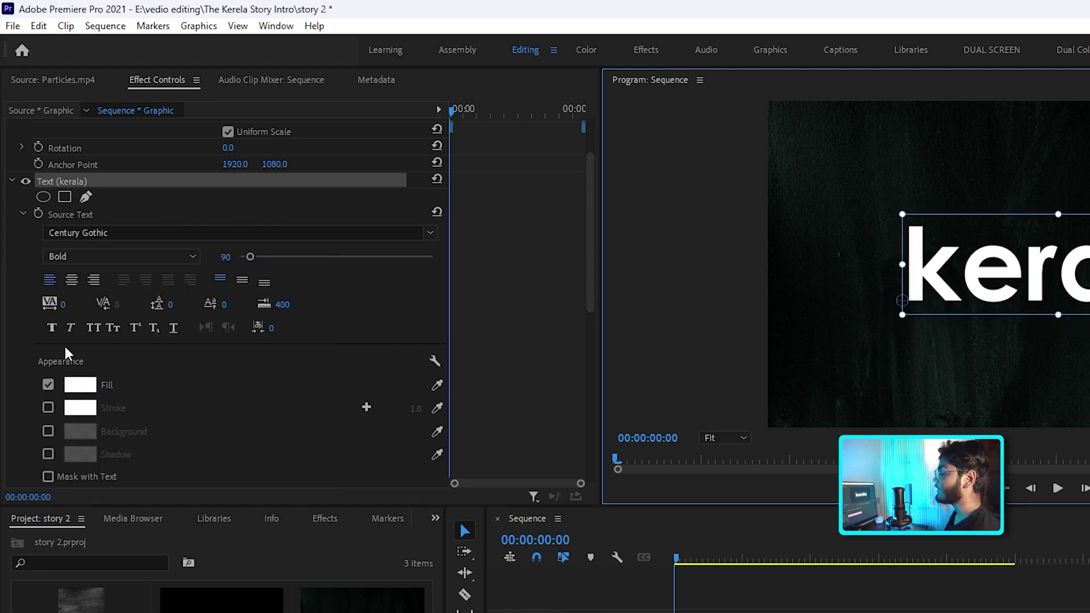
pyautogui.click(93, 328)
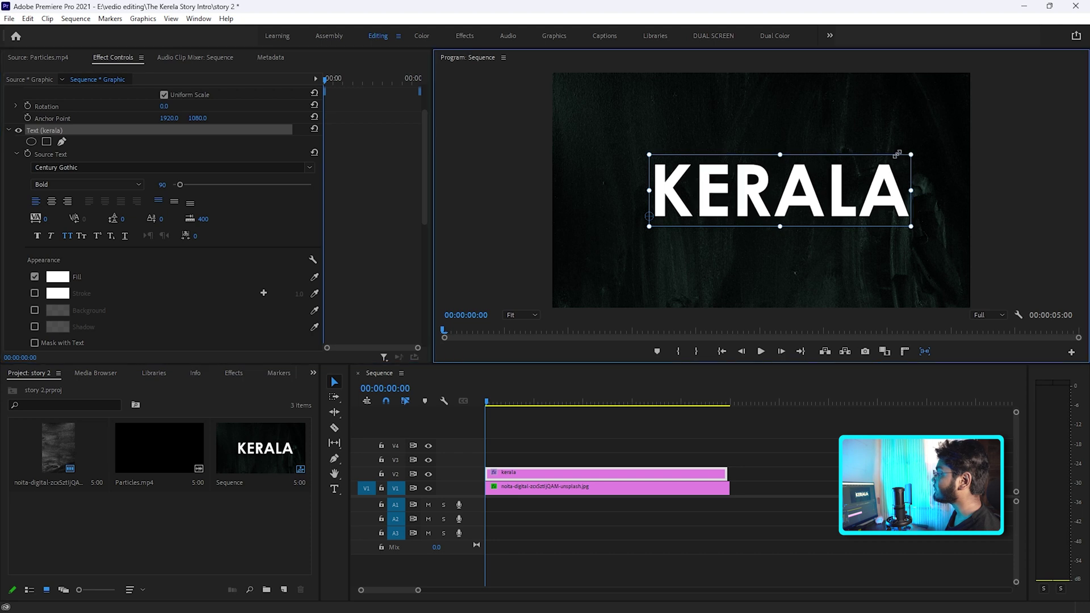
pyautogui.moveTo(856, 159)
pyautogui.mouseDown()
pyautogui.moveTo(781, 182)
pyautogui.moveTo(781, 162)
pyautogui.mouseUp()
# - Change the KERALA fill colour to green hex 3D733D
pyautogui.scroll(-2, 108, 223)
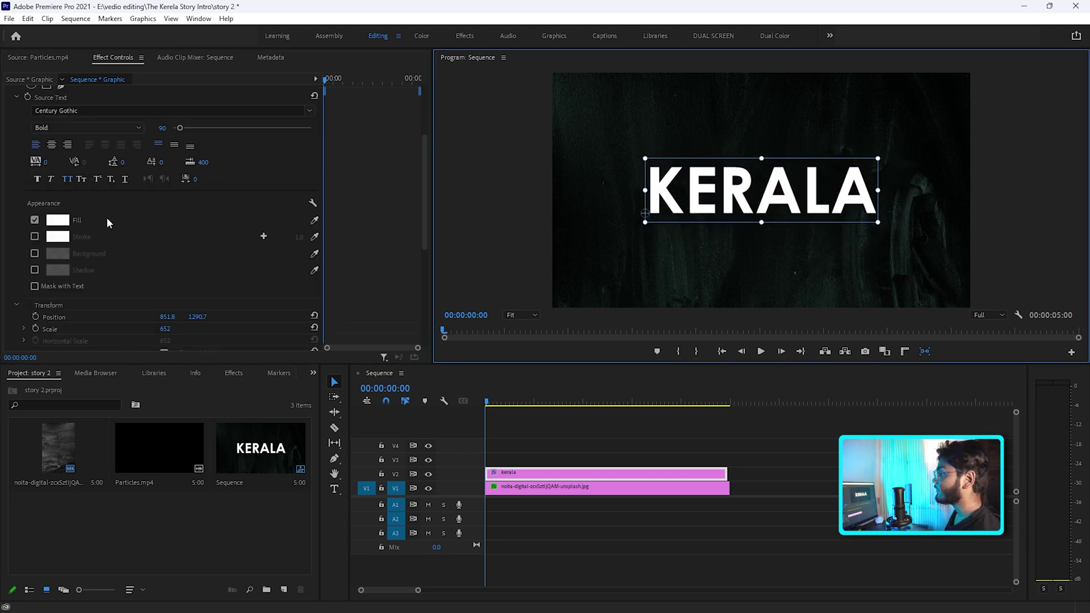
pyautogui.click(59, 222)
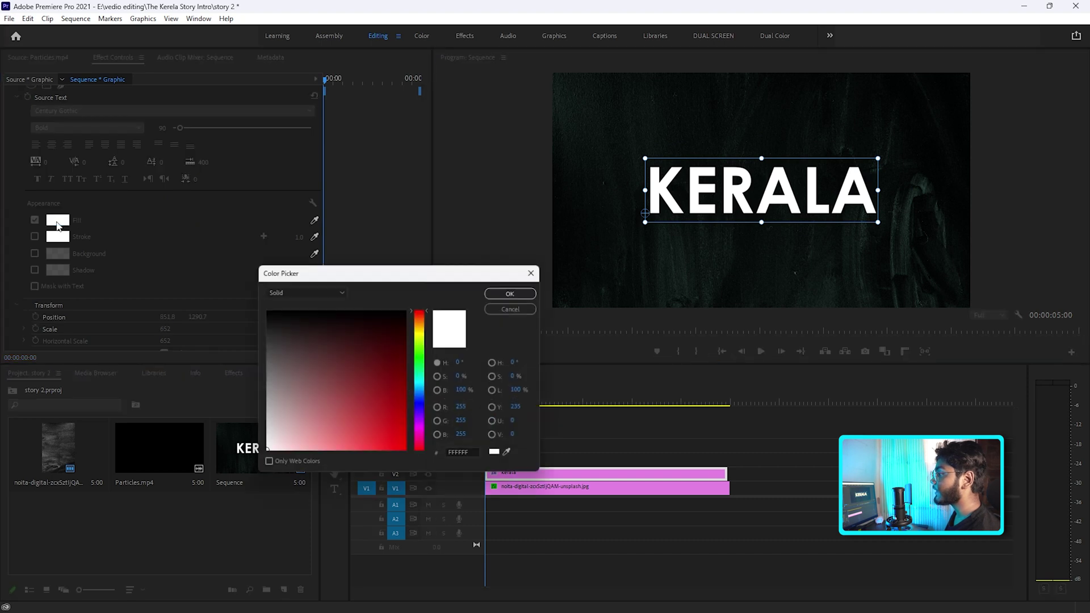
pyautogui.click(481, 455)
pyautogui.press('BackSpace')
pyautogui.press('BackSpace')
pyautogui.press('BackSpace')
pyautogui.press('BackSpace')
pyautogui.press('BackSpace')
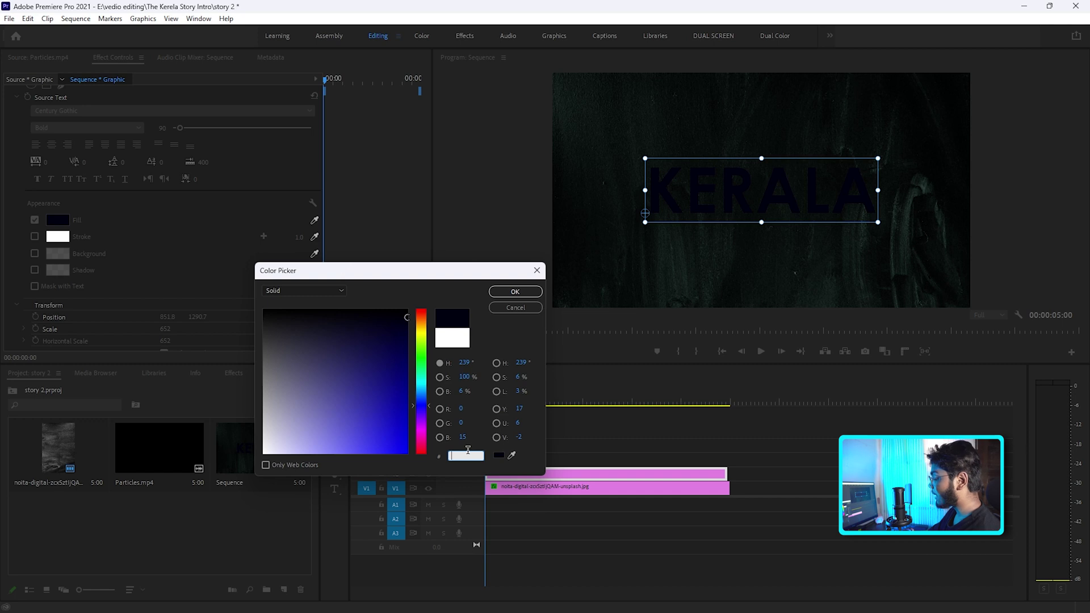
pyautogui.write('3d')
pyautogui.write('7')
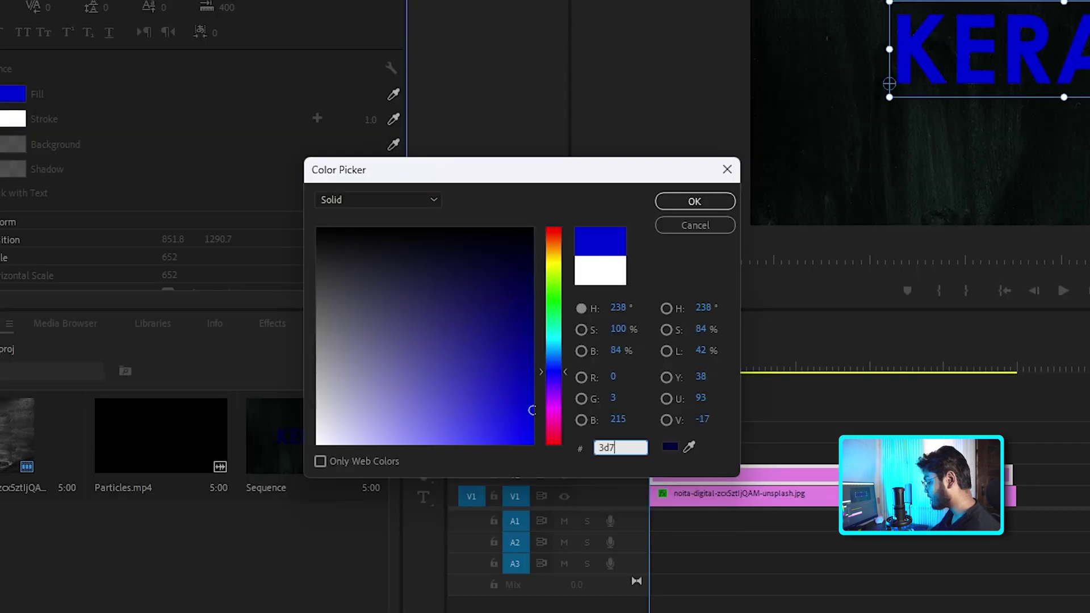
pyautogui.write('33d')
pyautogui.press('Return')
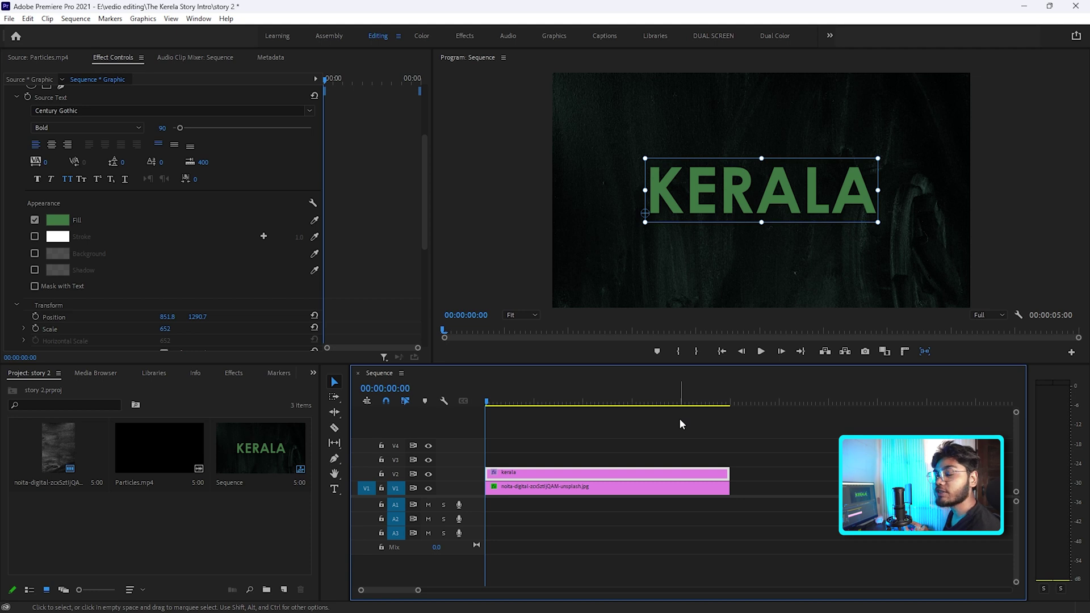
pyautogui.click(679, 418)
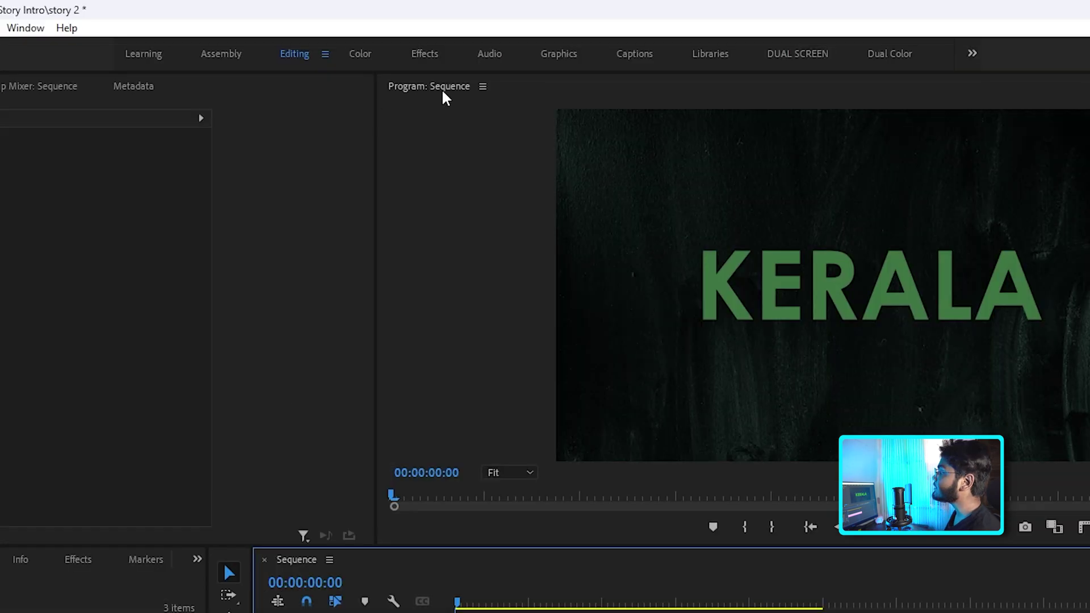
# - In the Graphics workspace, add a new rectangle layer stretched to cover the whole frame
pyautogui.click(563, 57)
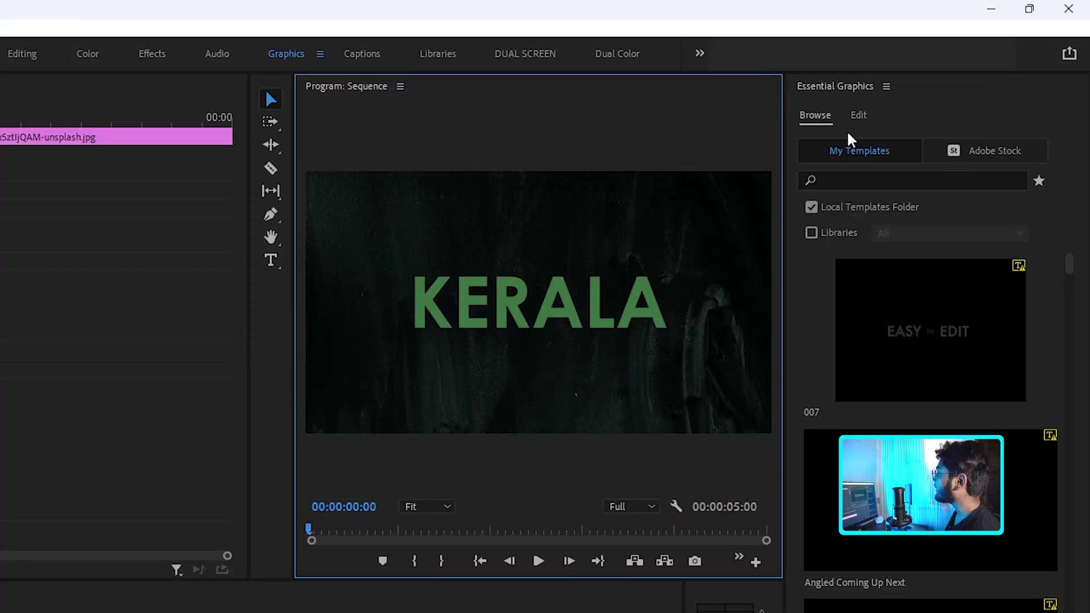
pyautogui.click(859, 116)
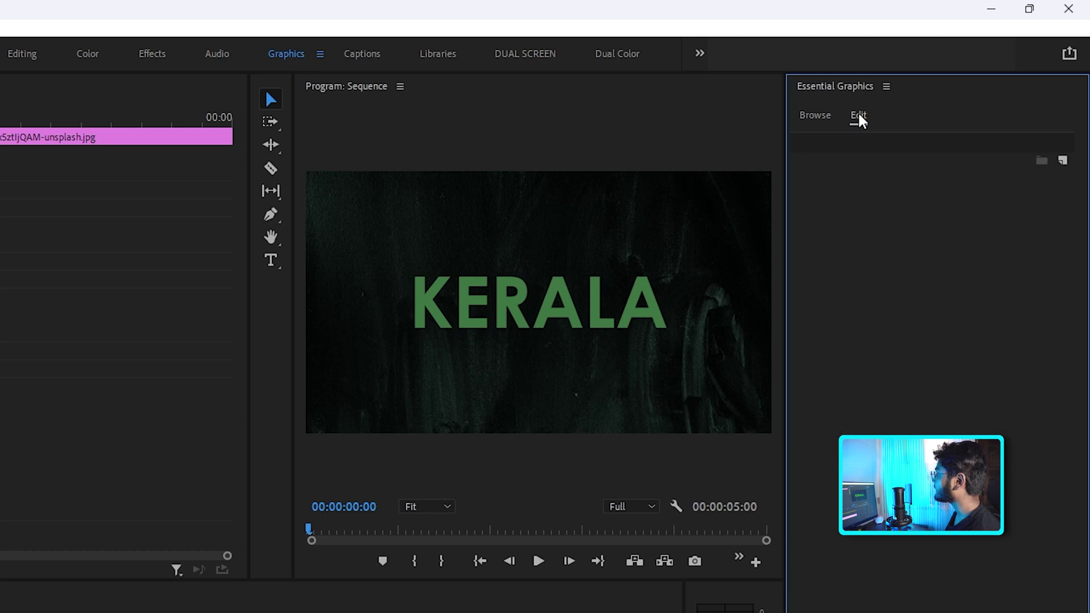
pyautogui.click(1061, 160)
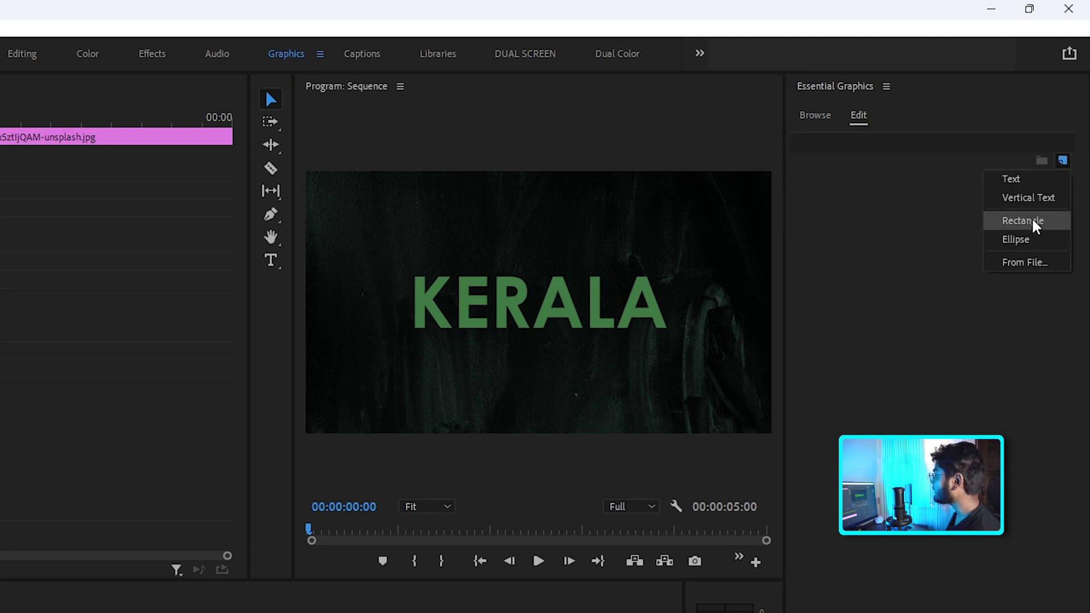
pyautogui.click(1022, 221)
pyautogui.moveTo(722, 171)
pyautogui.mouseDown()
pyautogui.moveTo(714, 111)
pyautogui.moveTo(977, 306)
pyautogui.mouseUp()
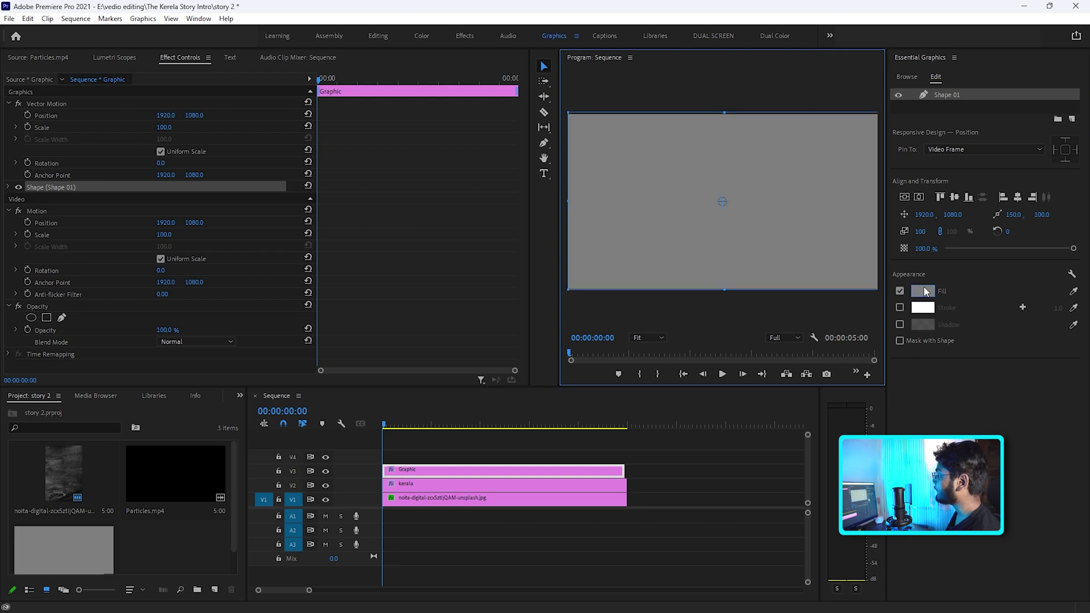
# - Fill the rectangle with pure white (FFFFFF) and return to the Editing workspace
pyautogui.click(923, 291)
pyautogui.click(264, 452)
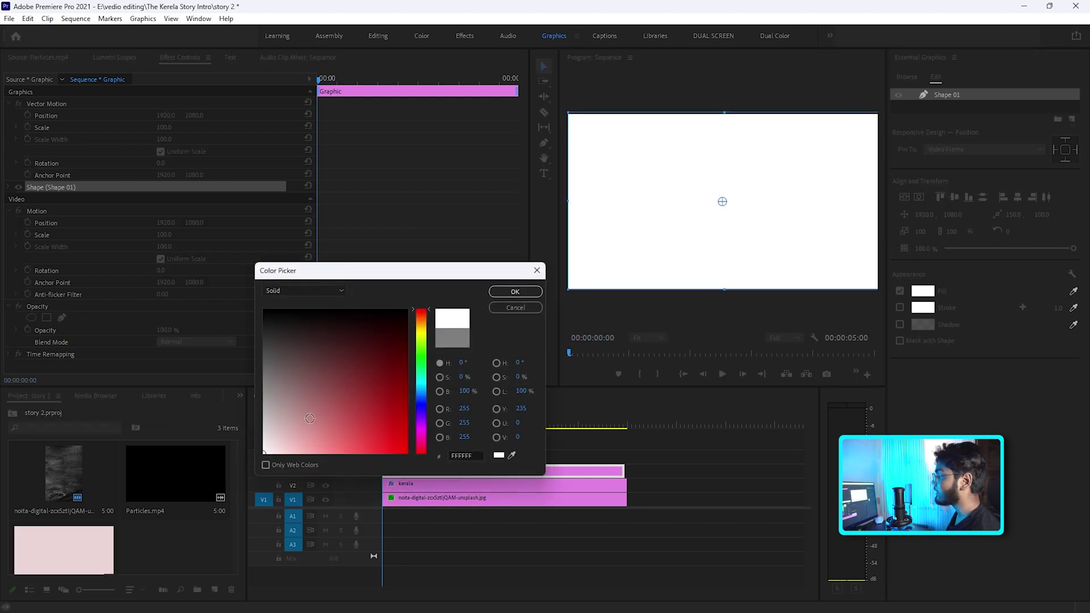
pyautogui.click(514, 291)
pyautogui.click(383, 34)
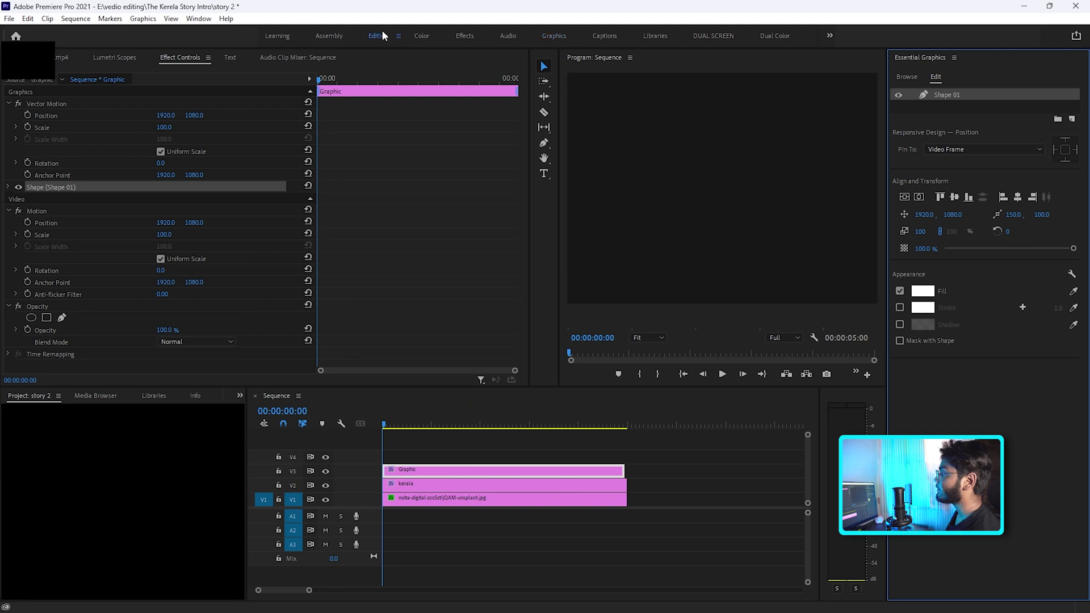
pyautogui.click(227, 374)
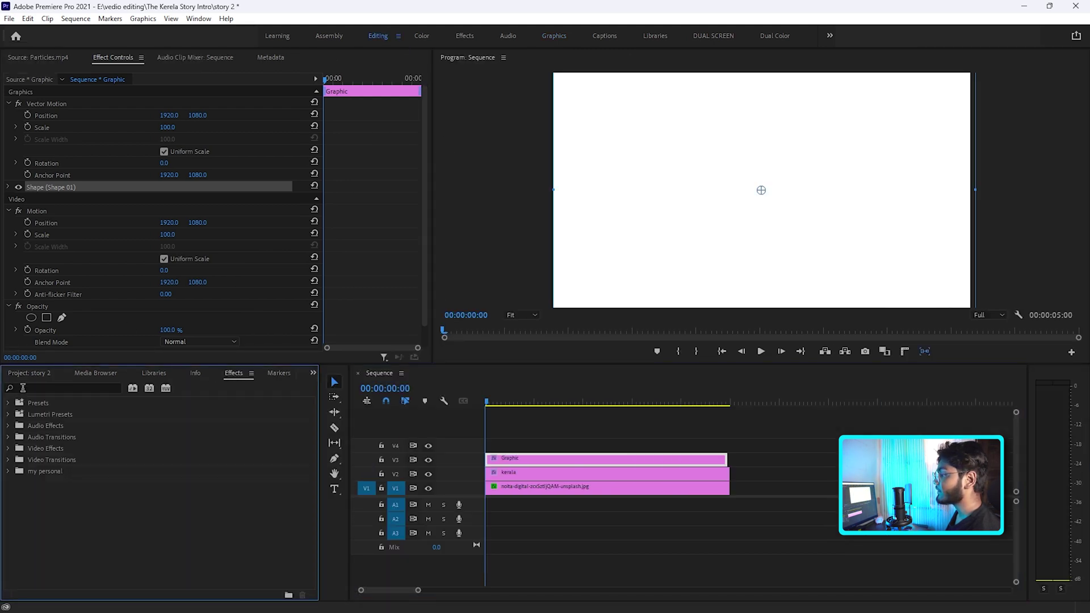
# - Apply Turbulent Displace to the white graphic with Amount 10000 and Size 60
pyautogui.click(23, 388)
pyautogui.write('turbu')
pyautogui.moveTo(67, 516); pyautogui.dragTo(513, 457)
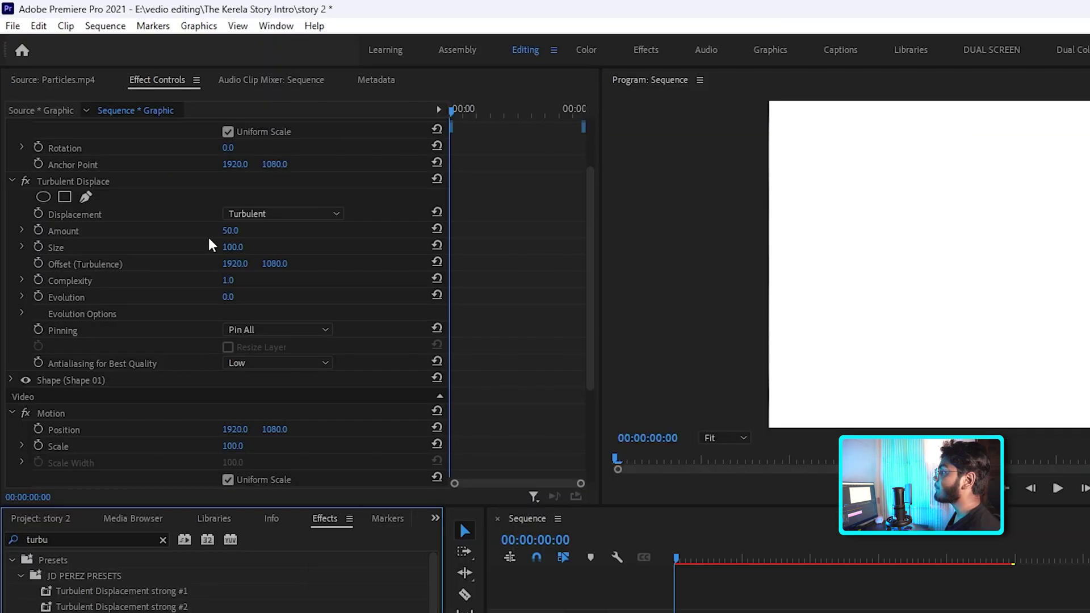
pyautogui.click(238, 231)
pyautogui.write('10000')
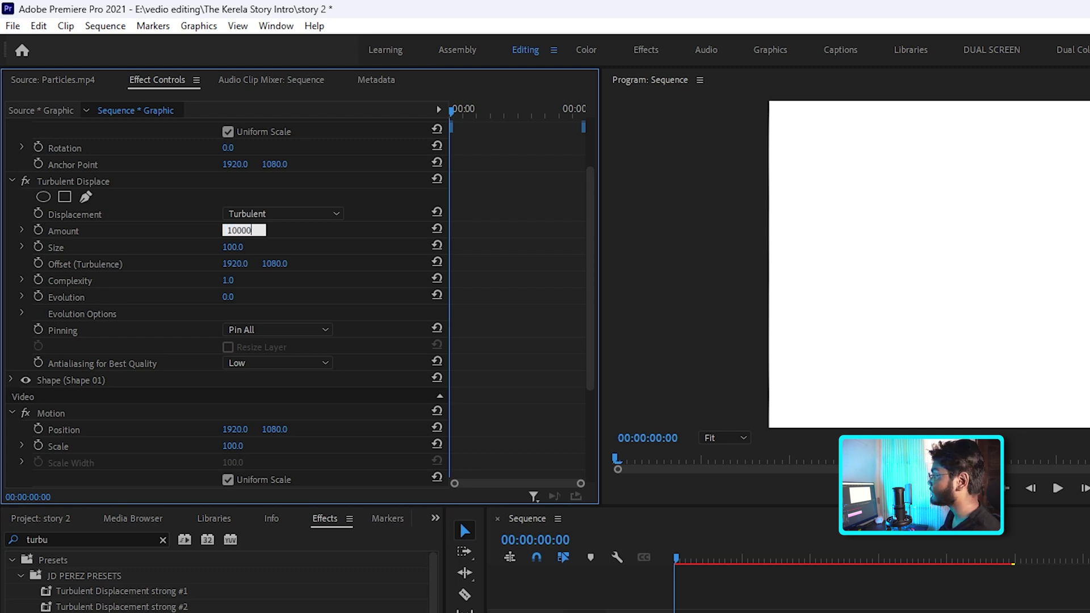
pyautogui.press('Tab')
pyautogui.write('60')
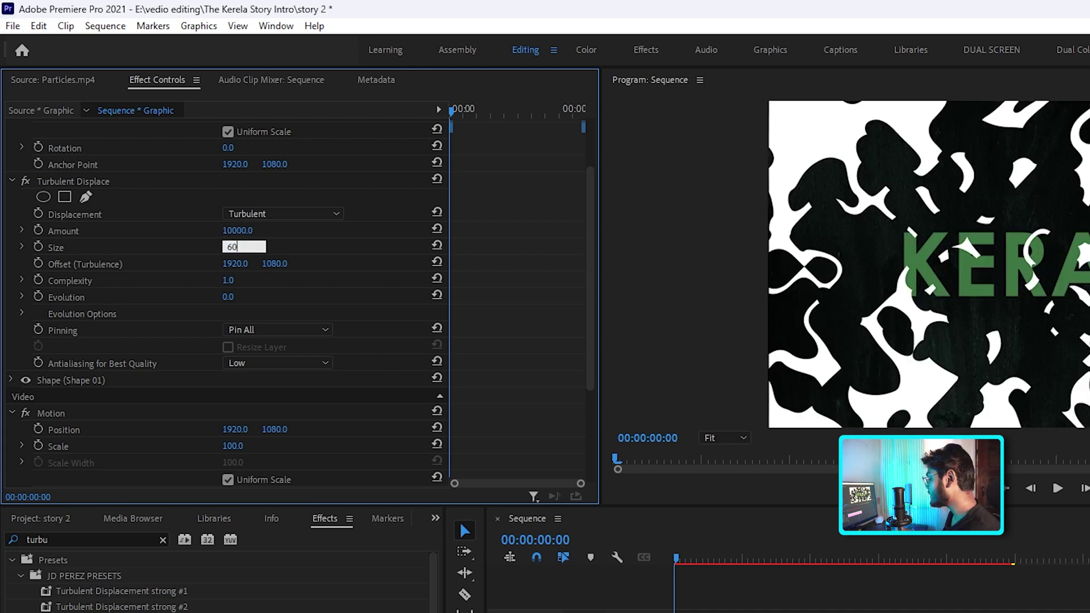
pyautogui.press('Return')
# - Set Complexity to 10, keyframe opacity at 0%, and keyframe the turbulence Amount
pyautogui.moveTo(228, 280); pyautogui.dragTo(238, 280)
pyautogui.scroll(-5, 360, 265)
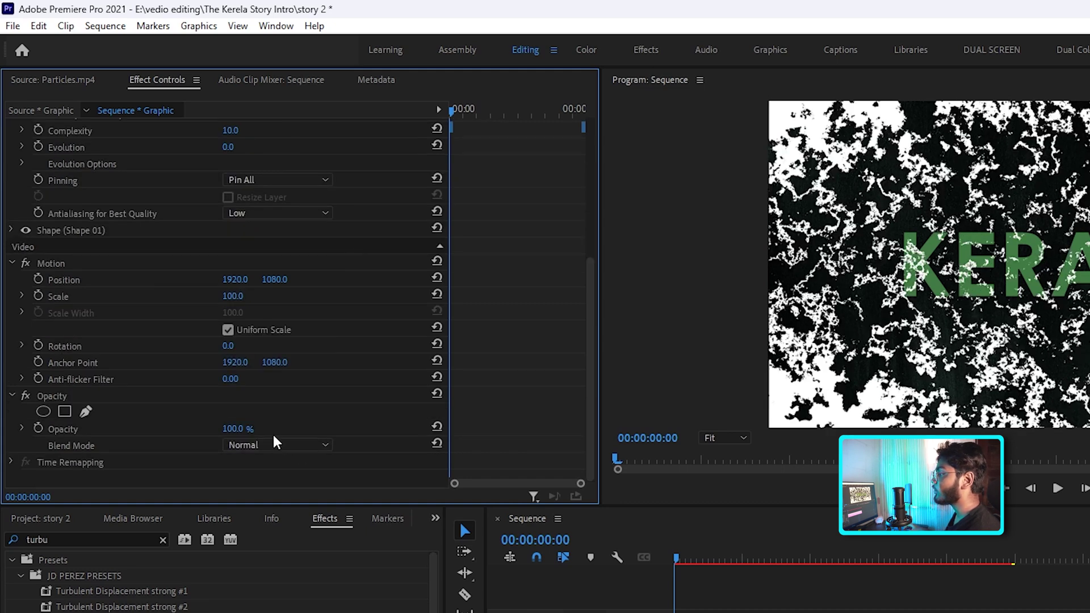
pyautogui.moveTo(259, 432); pyautogui.dragTo(243, 430)
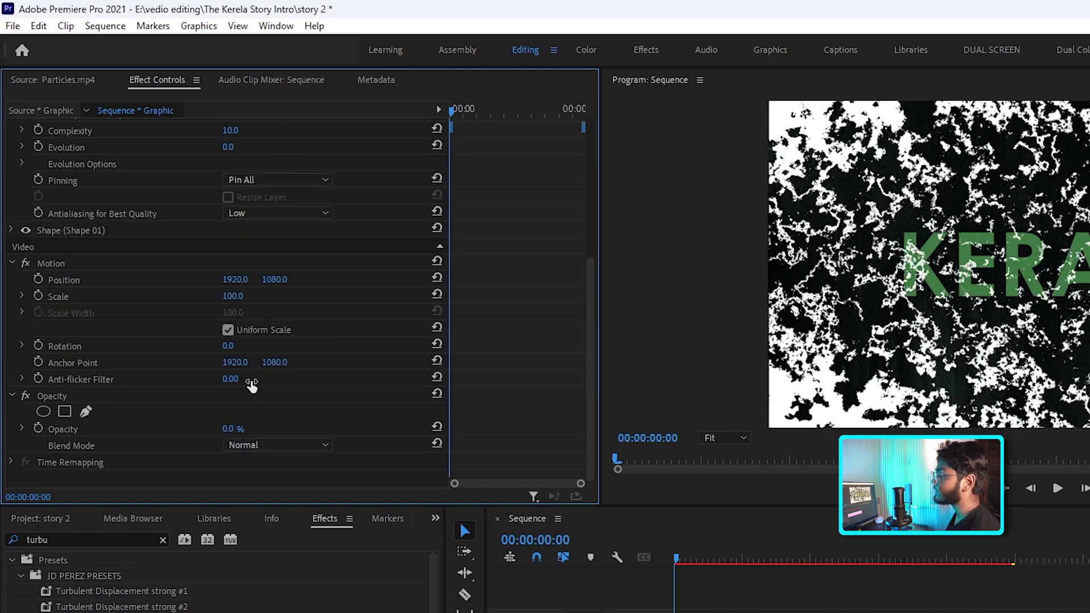
pyautogui.click(38, 428)
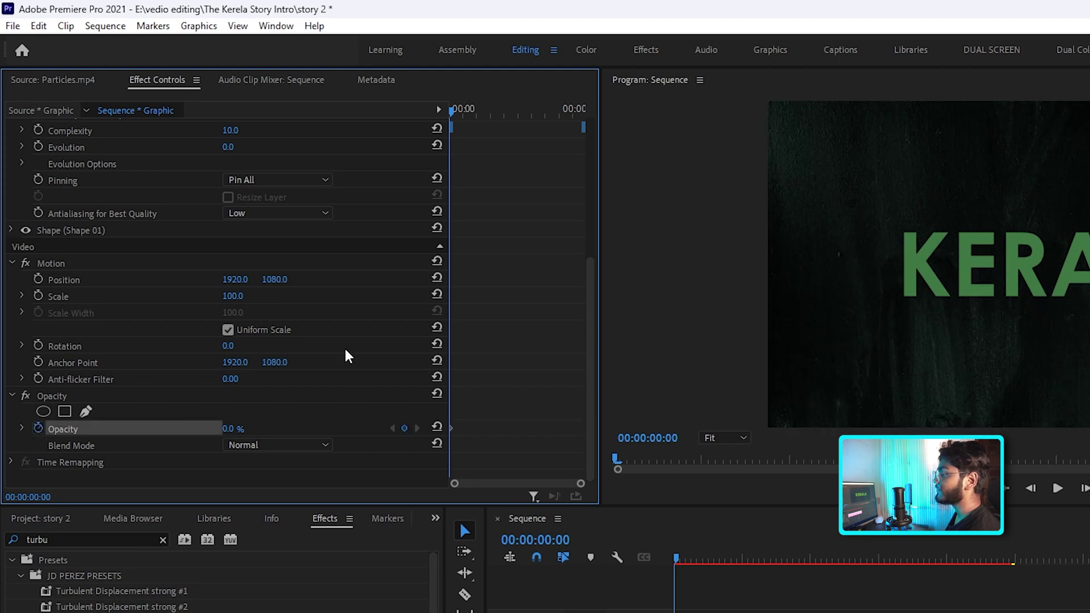
pyautogui.scroll(5, 348, 356)
pyautogui.click(40, 310)
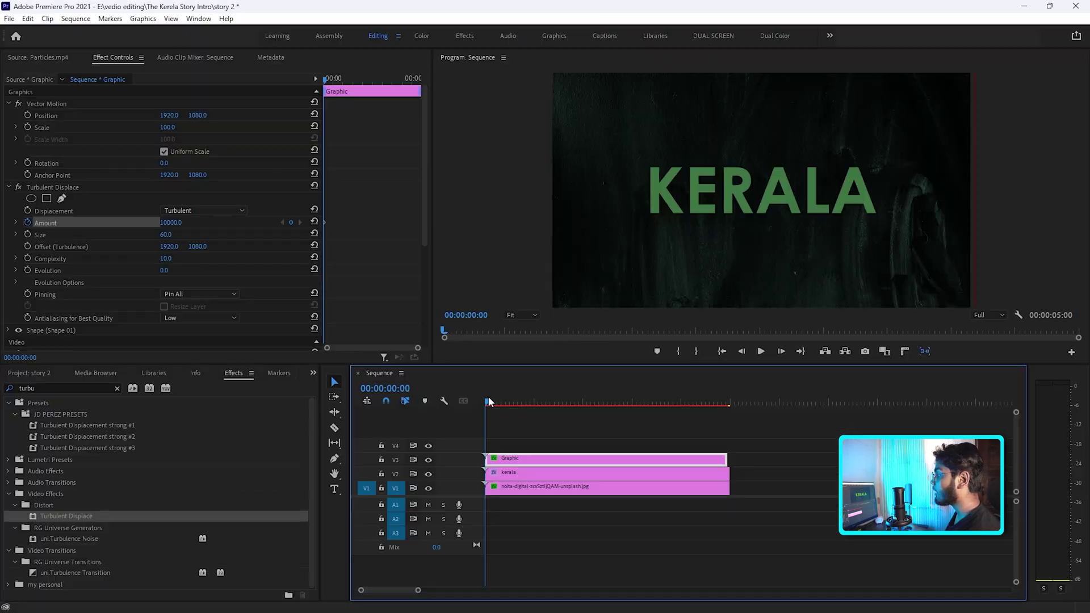
# - At 3 seconds, lower the turbulence Amount to 2000
pyautogui.moveTo(488, 398); pyautogui.dragTo(562, 430)
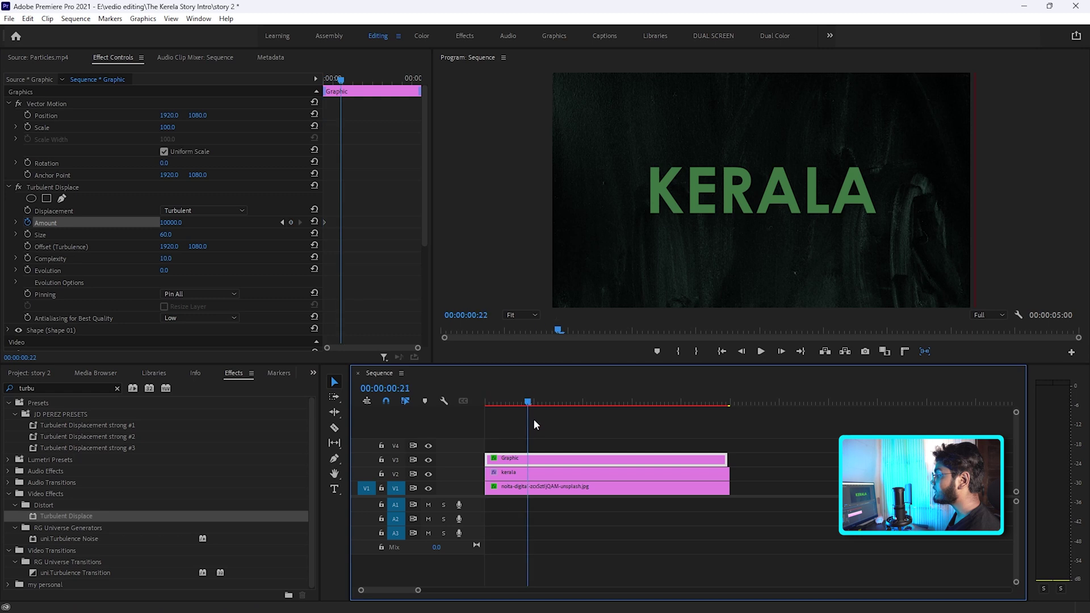
pyautogui.scroll(-3, 352, 340)
pyautogui.scroll(-3, 397, 329)
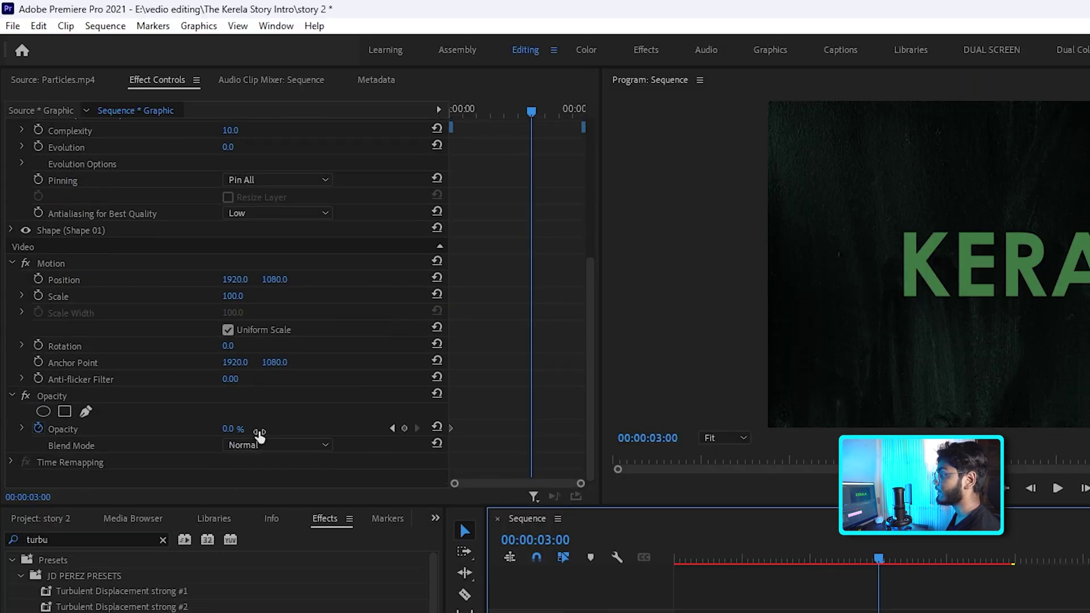
pyautogui.scroll(5, 259, 435)
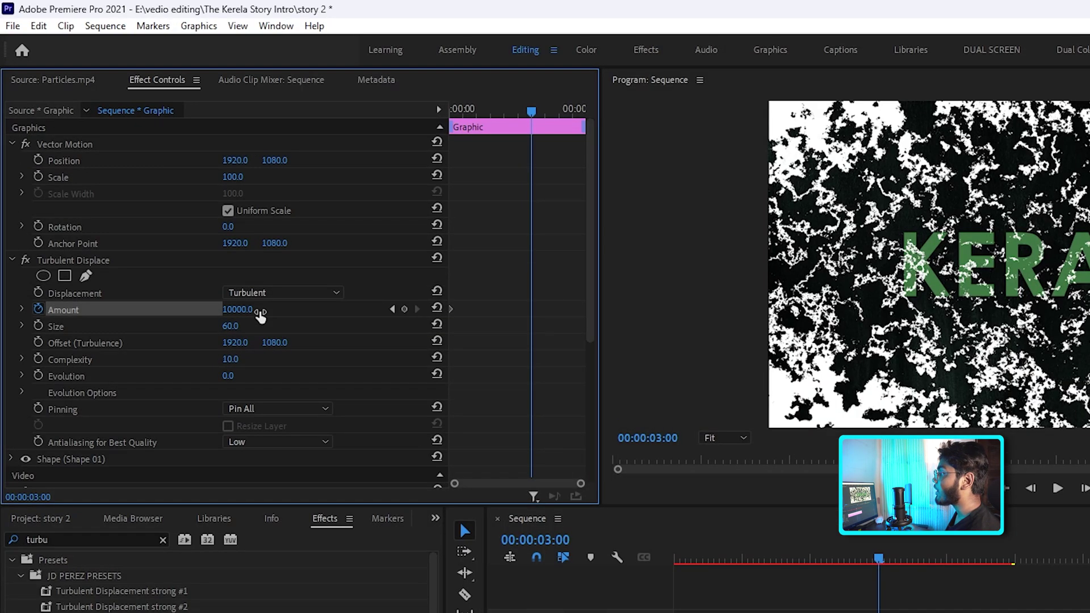
pyautogui.moveTo(244, 312); pyautogui.dragTo(215, 312)
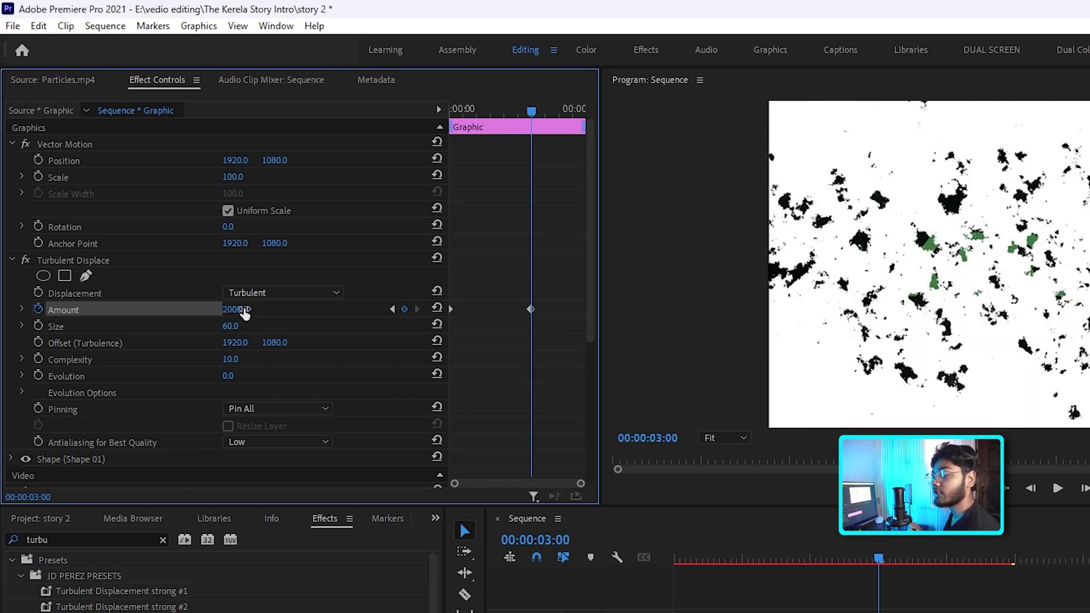
# - Keyframe Evolution so it rises from 0° to 75° near the clip's end
pyautogui.scroll(-5, 355, 245)
pyautogui.scroll(-1, 318, 264)
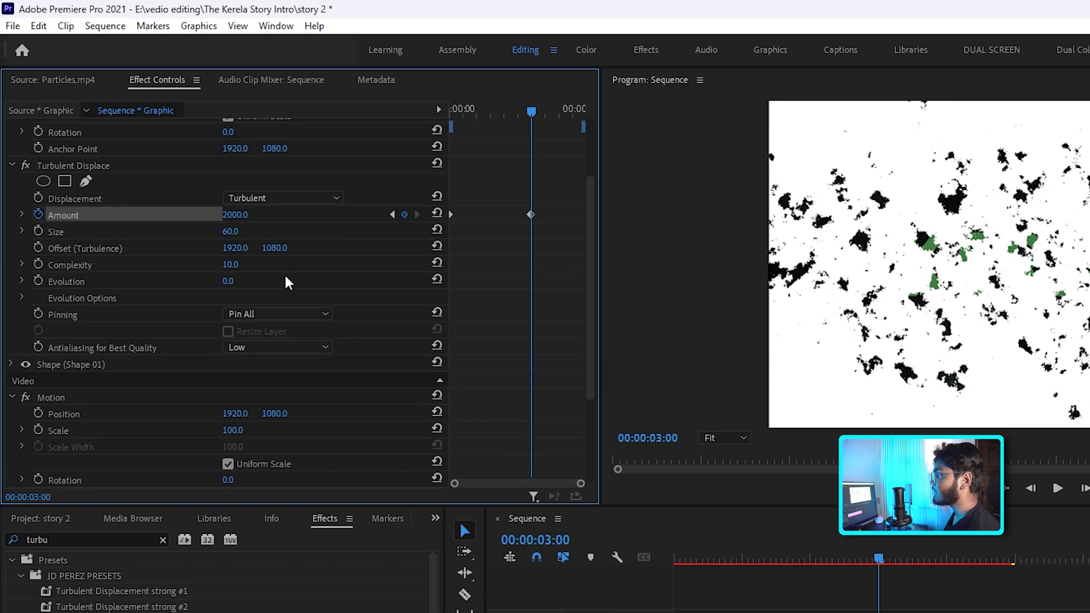
pyautogui.click(38, 281)
pyautogui.moveTo(910, 559); pyautogui.dragTo(994, 559)
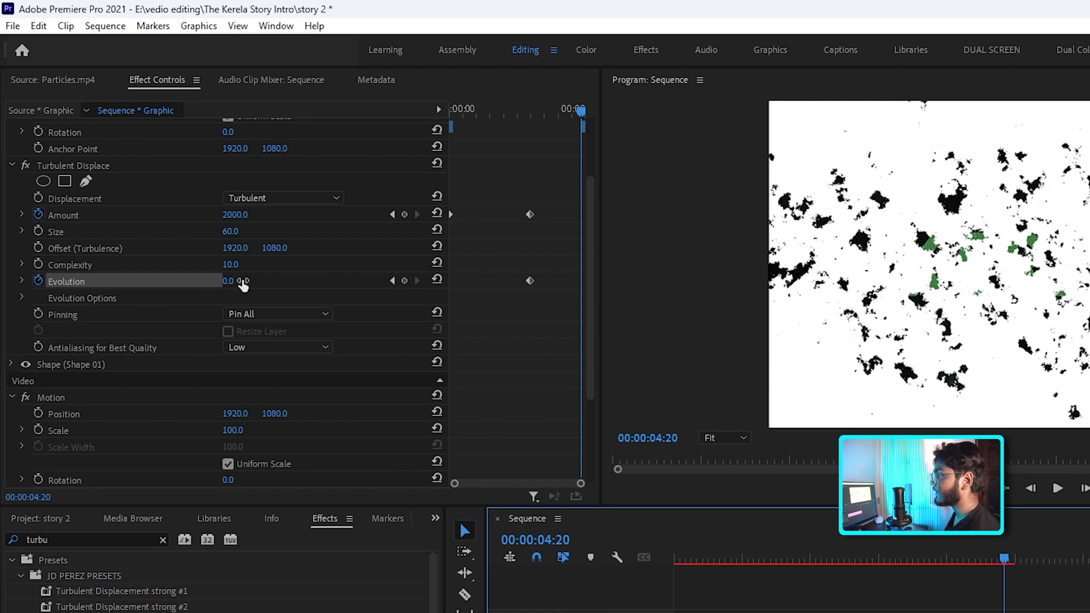
pyautogui.click(170, 201)
pyautogui.write('75')
pyautogui.press('Return')
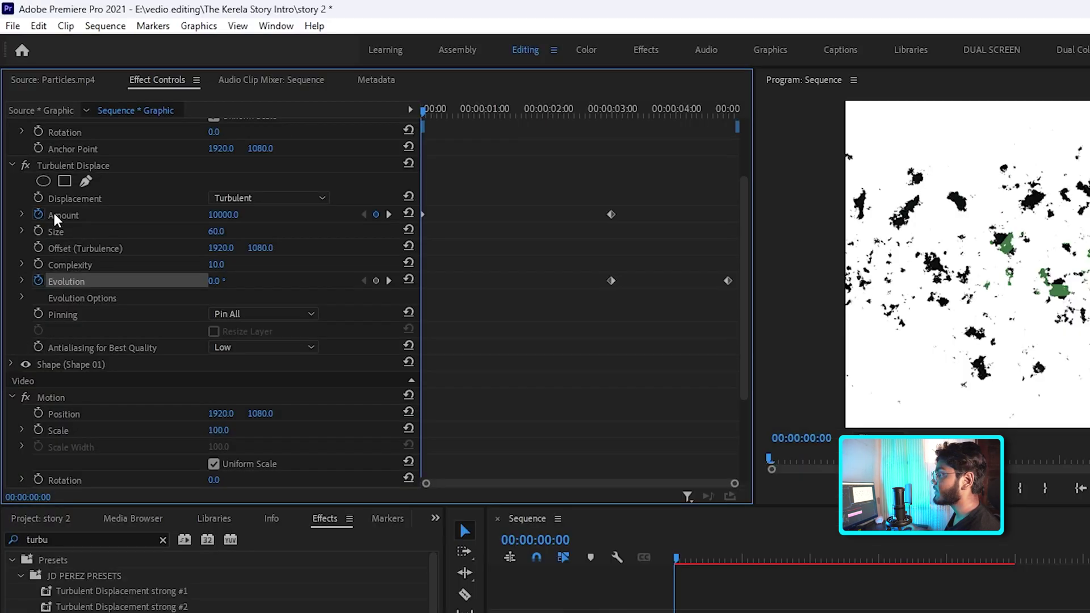
# - Scrub from the start of the sequence to preview the turbulence animation
pyautogui.press('Home')
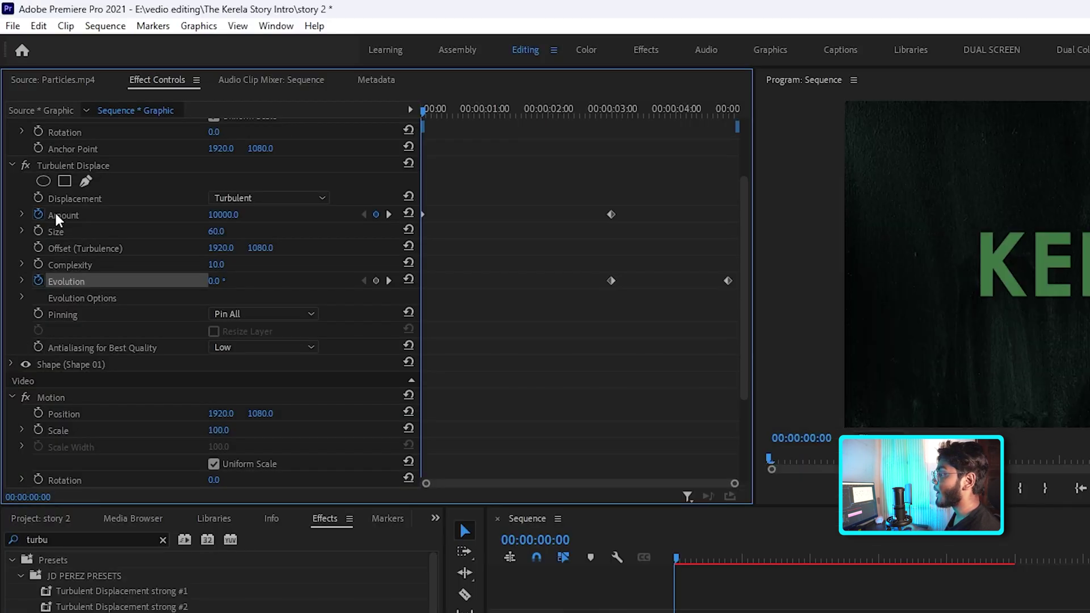
pyautogui.scroll(-4, 47, 309)
pyautogui.moveTo(428, 108); pyautogui.dragTo(610, 154)
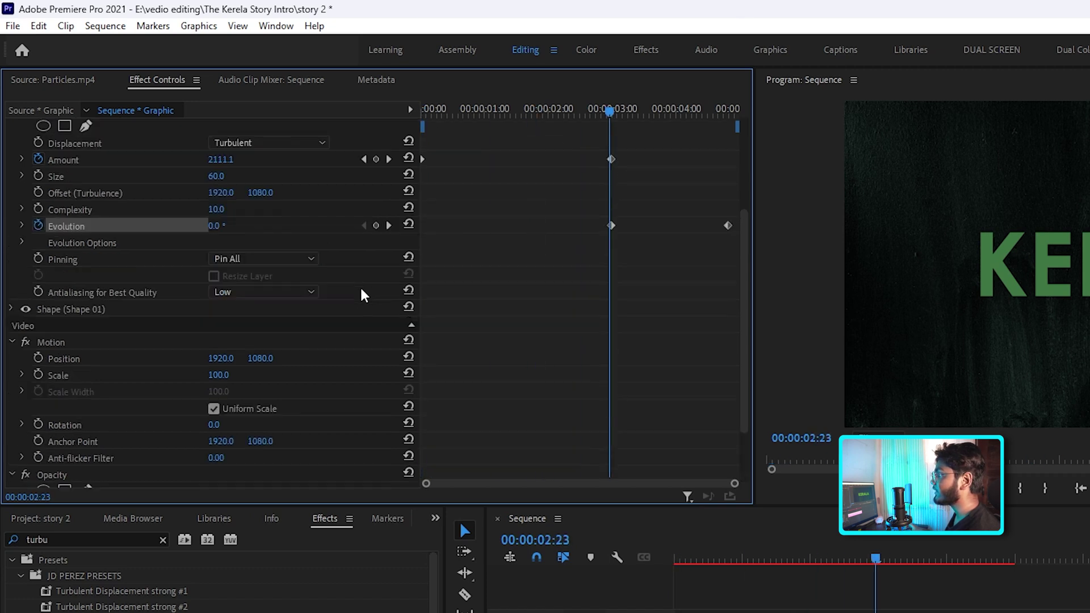
pyautogui.scroll(4, 263, 256)
pyautogui.moveTo(631, 110); pyautogui.dragTo(727, 110)
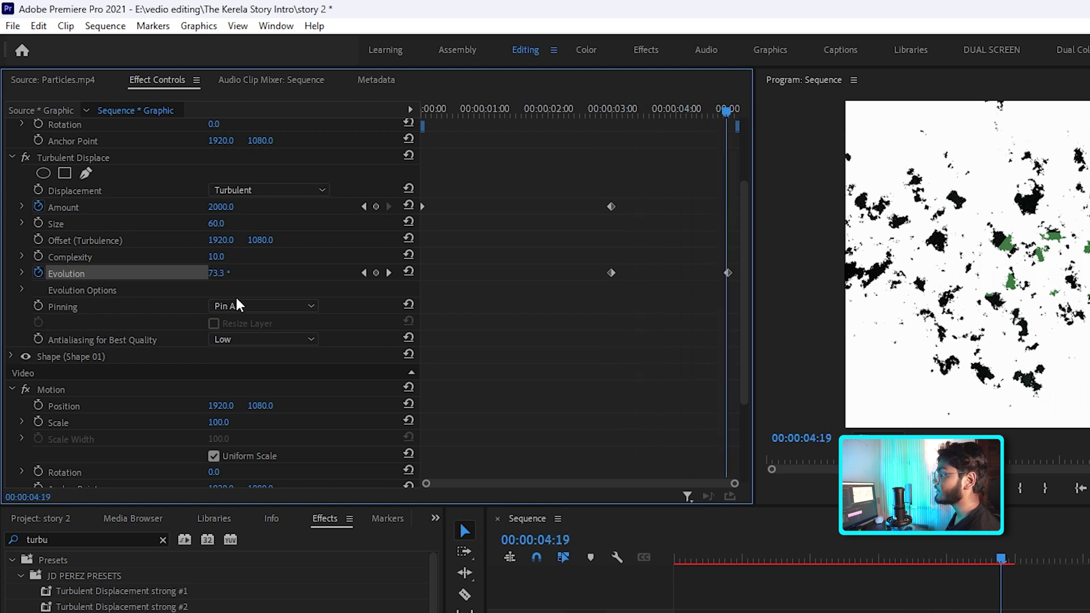
pyautogui.rightClick(427, 208)
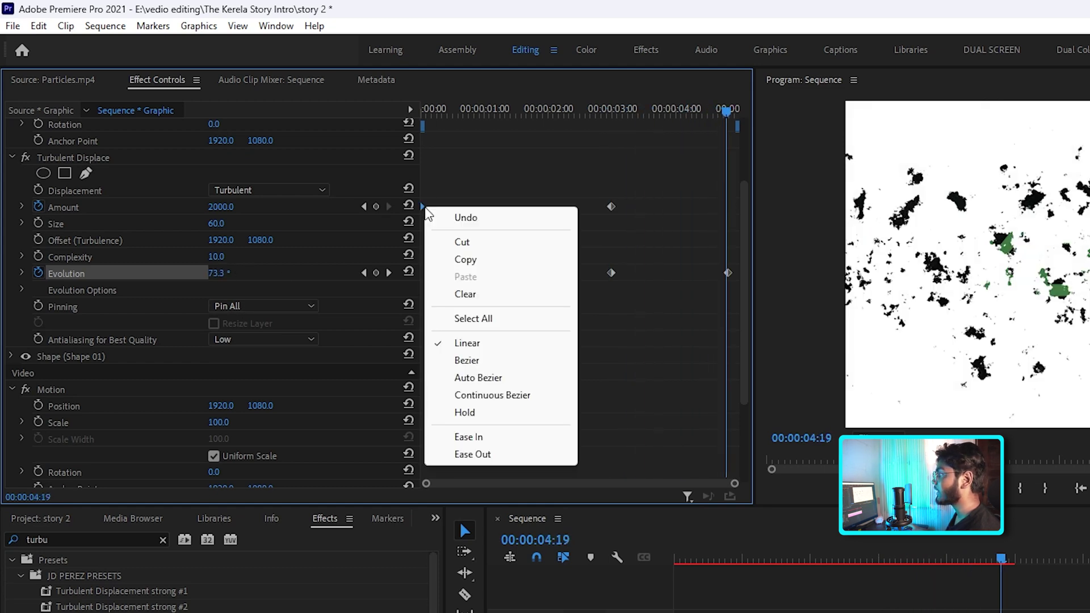
# - Ease out the first keyframes and make the 3-second Amount and Evolution keyframes Bezier
pyautogui.click(474, 454)
pyautogui.moveTo(524, 186); pyautogui.dragTo(628, 291)
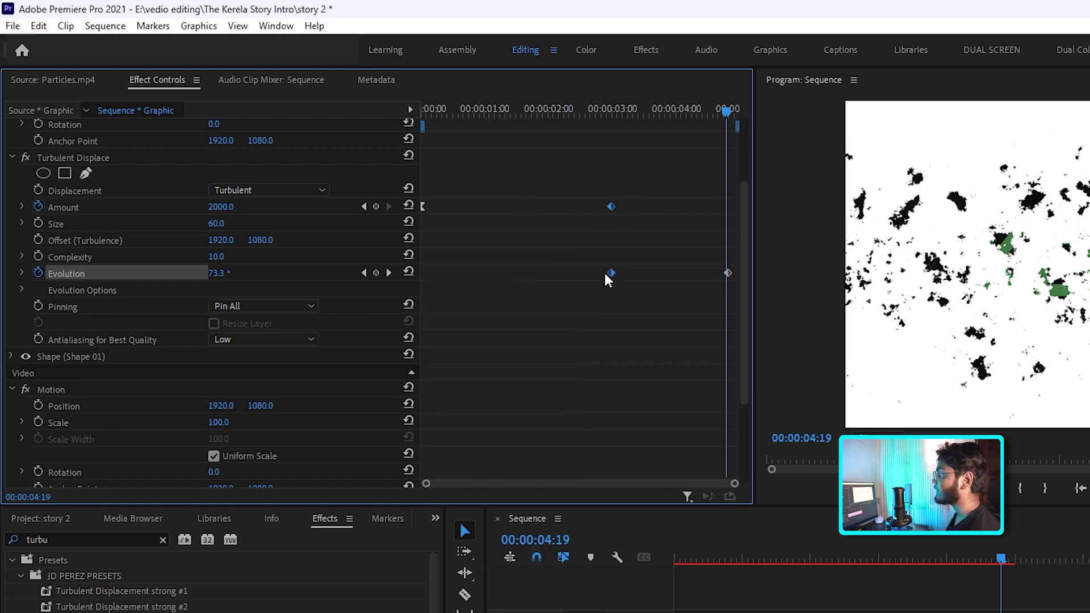
pyautogui.rightClick(609, 275)
pyautogui.click(701, 458)
# - Ease out the first Opacity keyframe and make the 3-second Opacity keyframe Bezier
pyautogui.scroll(-3, 431, 431)
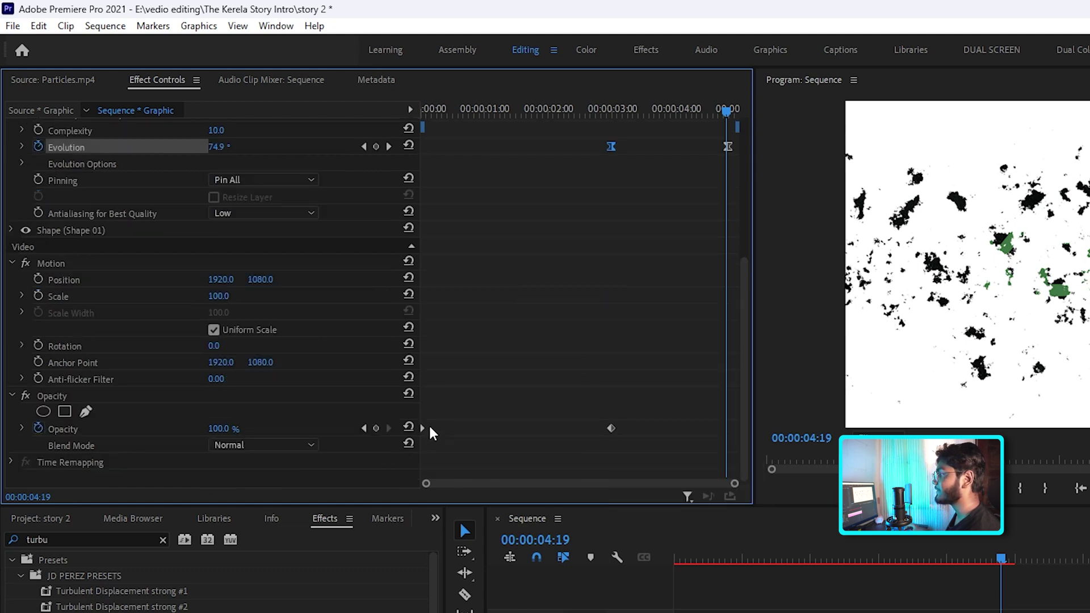
pyautogui.click(422, 429)
pyautogui.rightClick(422, 429)
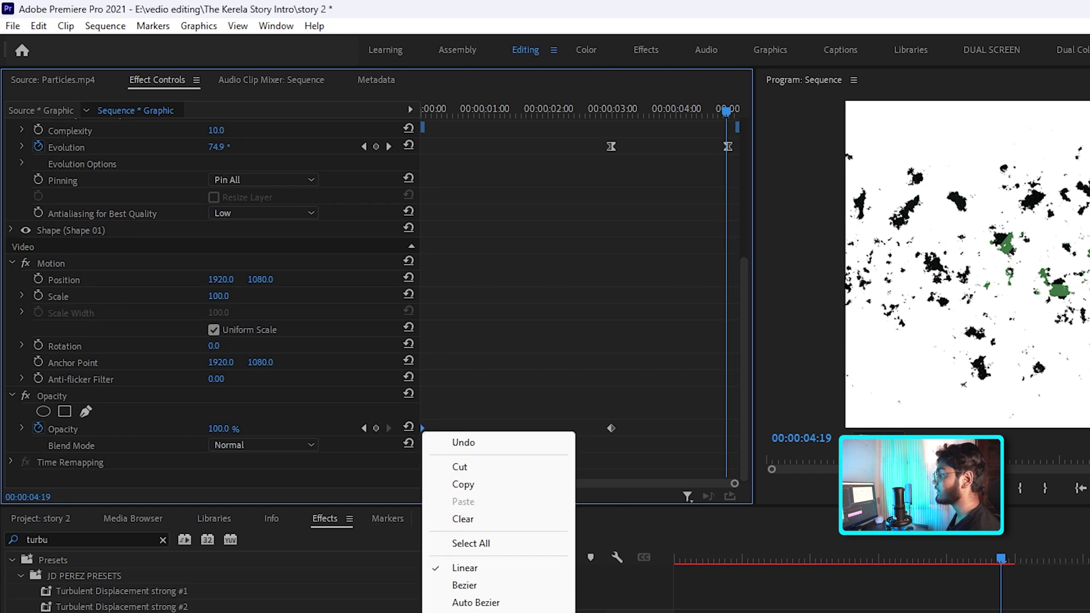
pyautogui.click(475, 610)
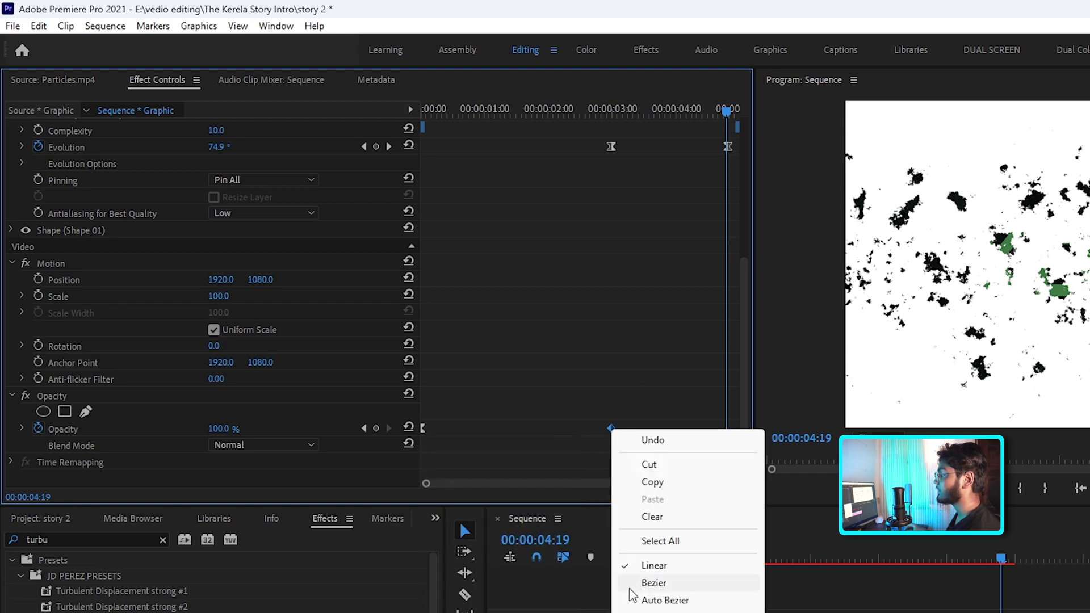
pyautogui.click(630, 583)
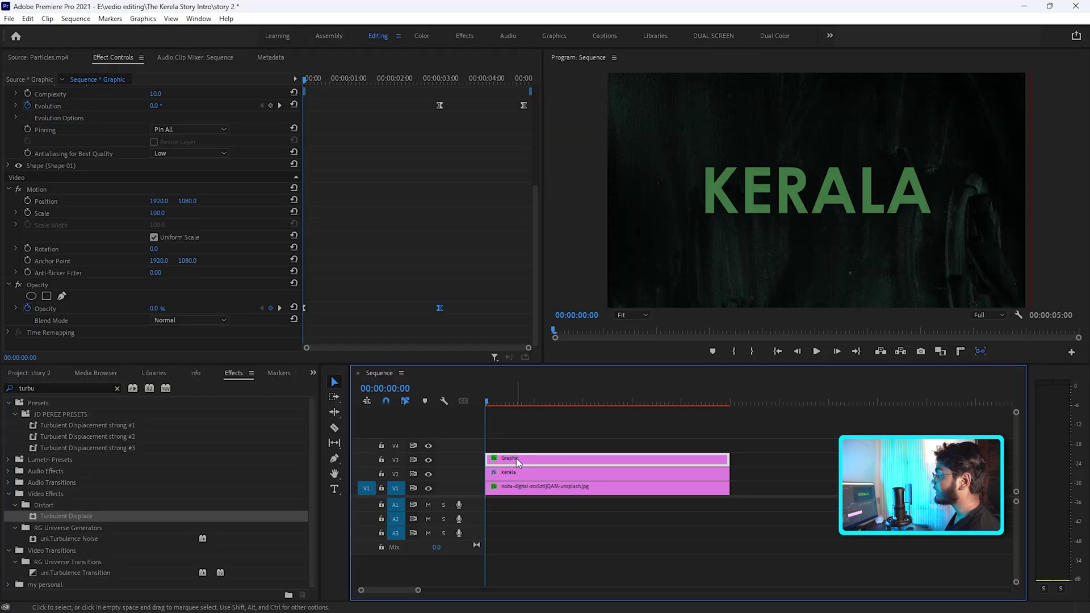
# - Nest the Graphic clip on V3 as Nested Sequence 04
pyautogui.rightClick(515, 458)
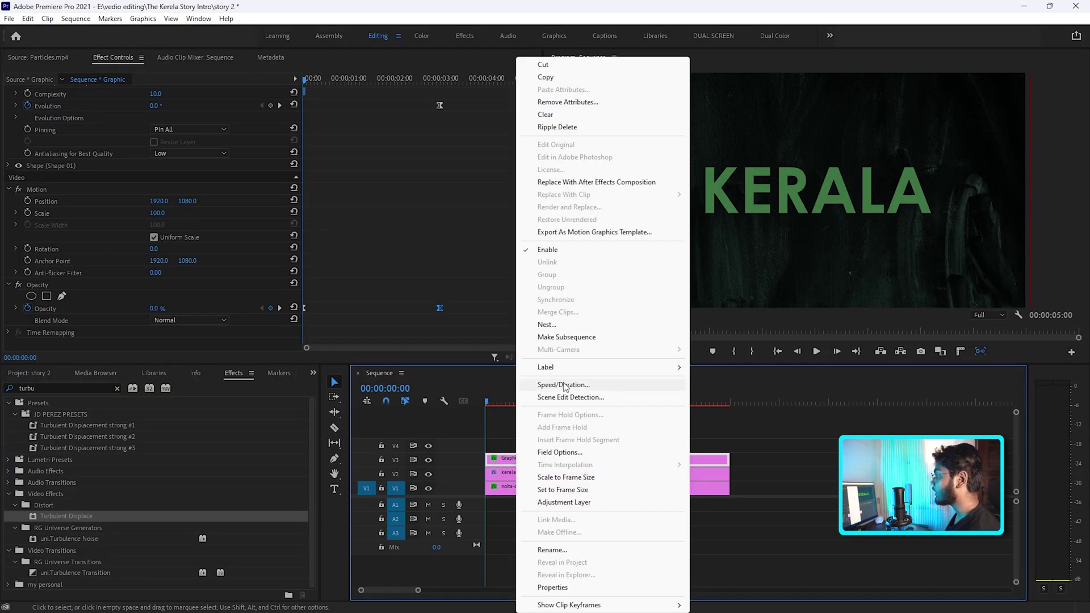
pyautogui.click(546, 325)
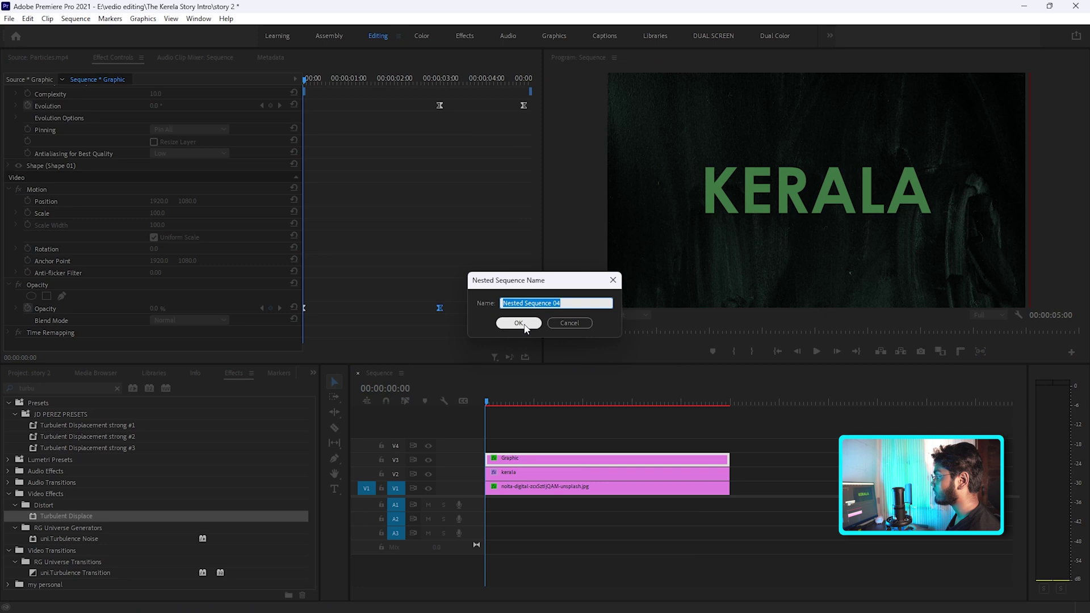
pyautogui.click(518, 323)
# - Search the effects for 'track' and apply Track Matte Key to the kerala clip
pyautogui.doubleClick(65, 387)
pyautogui.press('BackSpace')
pyautogui.write('track')
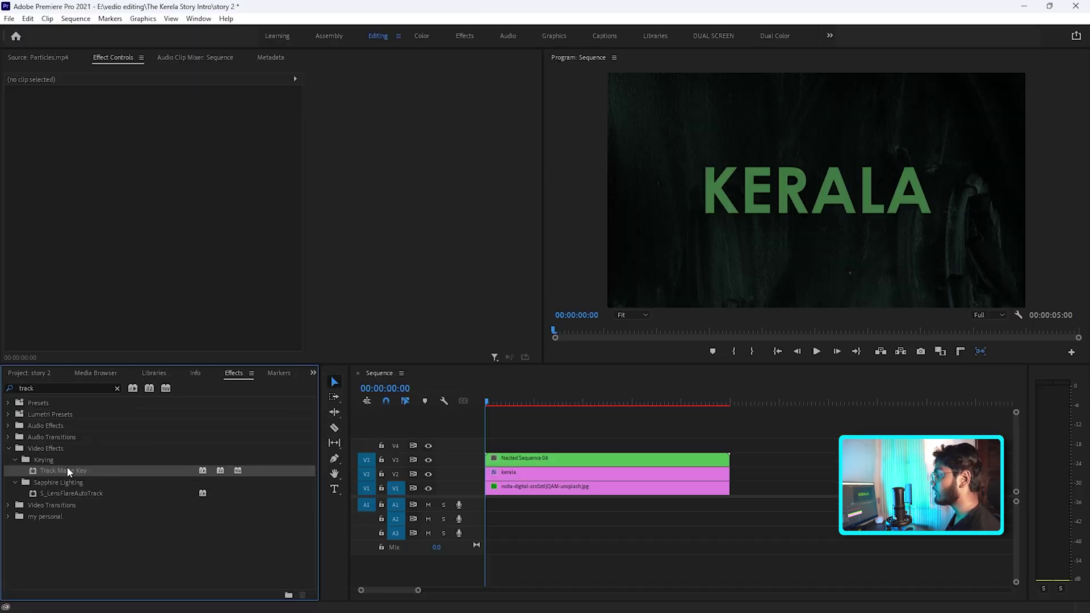
pyautogui.moveTo(67, 470); pyautogui.dragTo(499, 477)
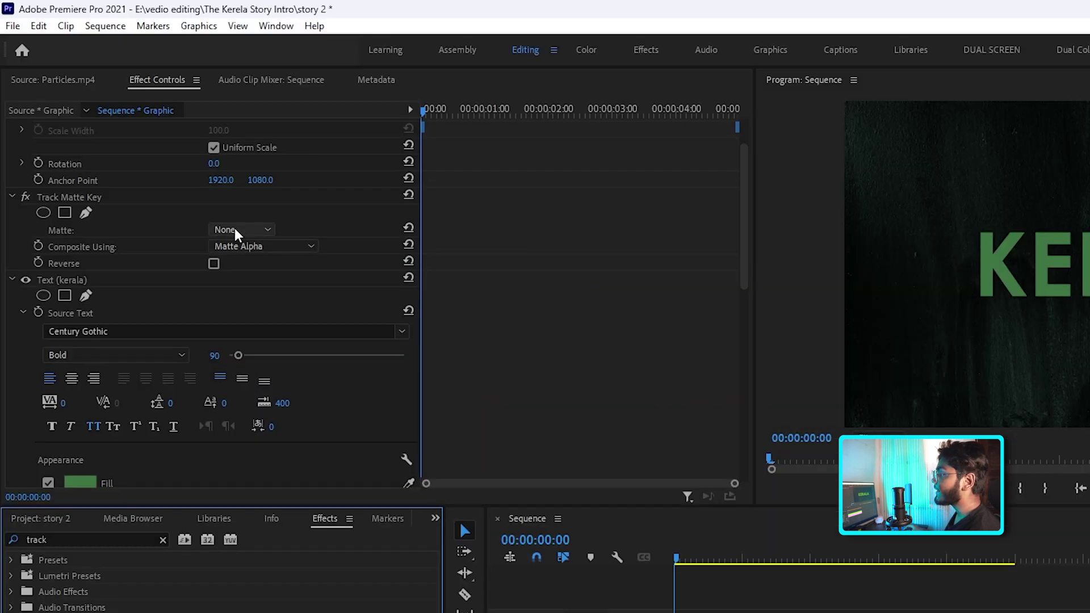
# - Set the Track Matte Key matte to Video 3, preview the distressed title, then open Nested Sequence 04
pyautogui.click(169, 165)
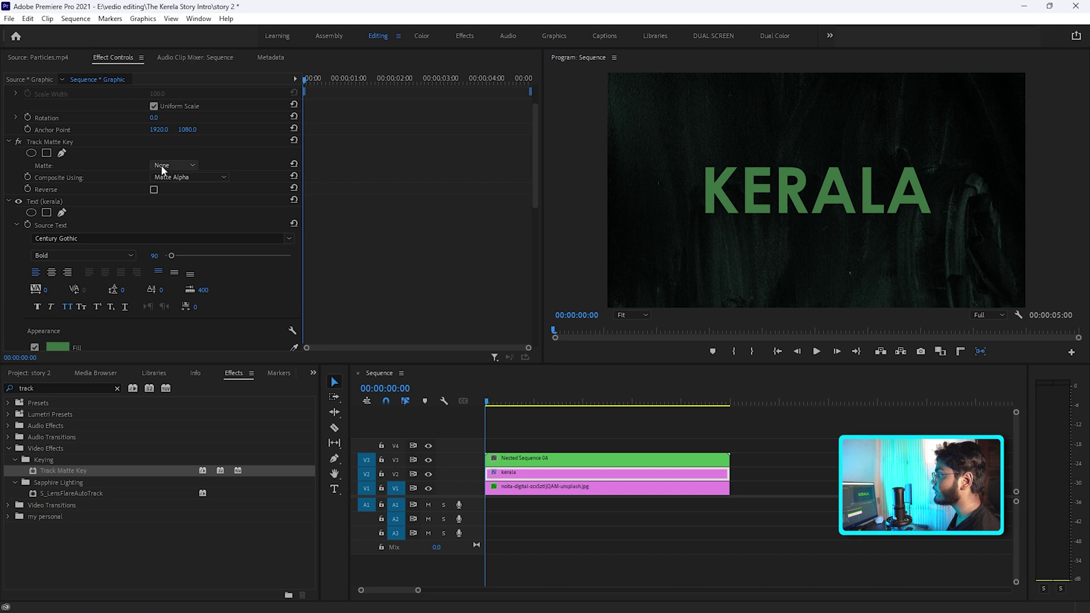
pyautogui.click(173, 203)
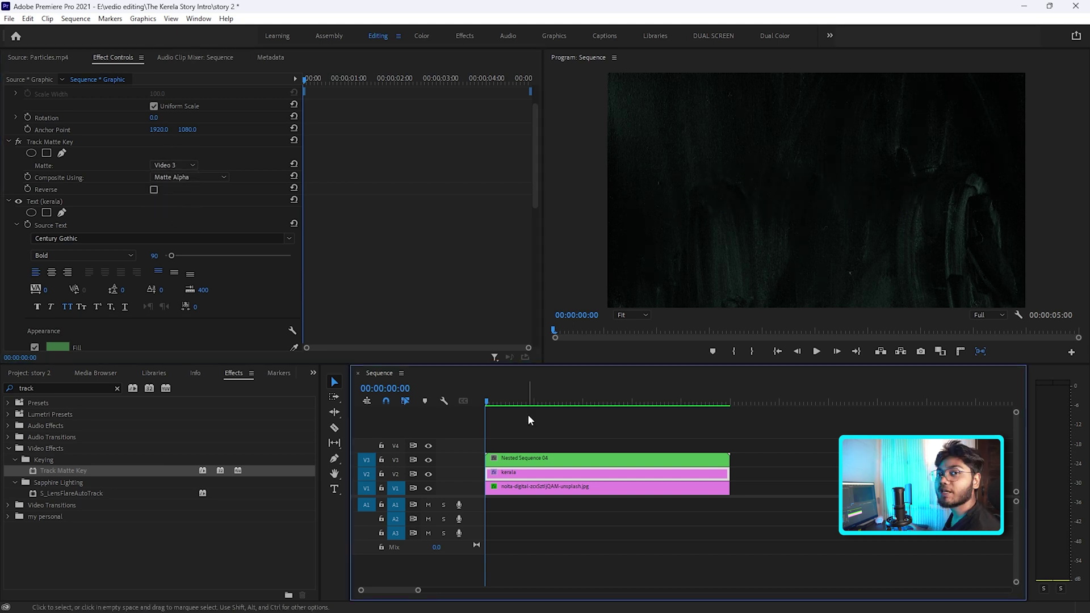
pyautogui.press('space')
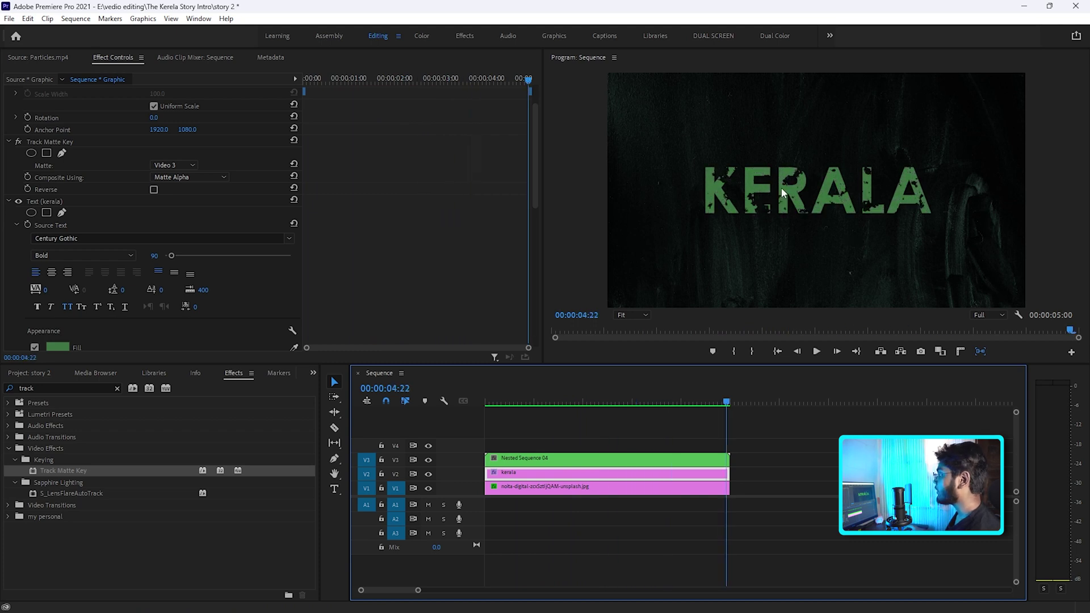
pyautogui.doubleClick(518, 460)
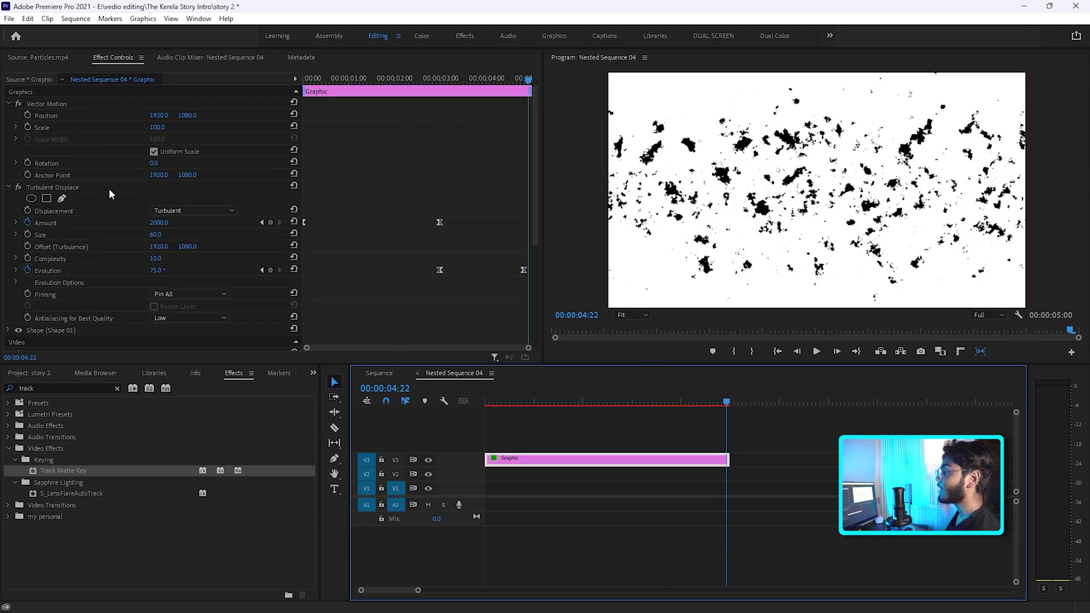
pyautogui.scroll(-2, 114, 242)
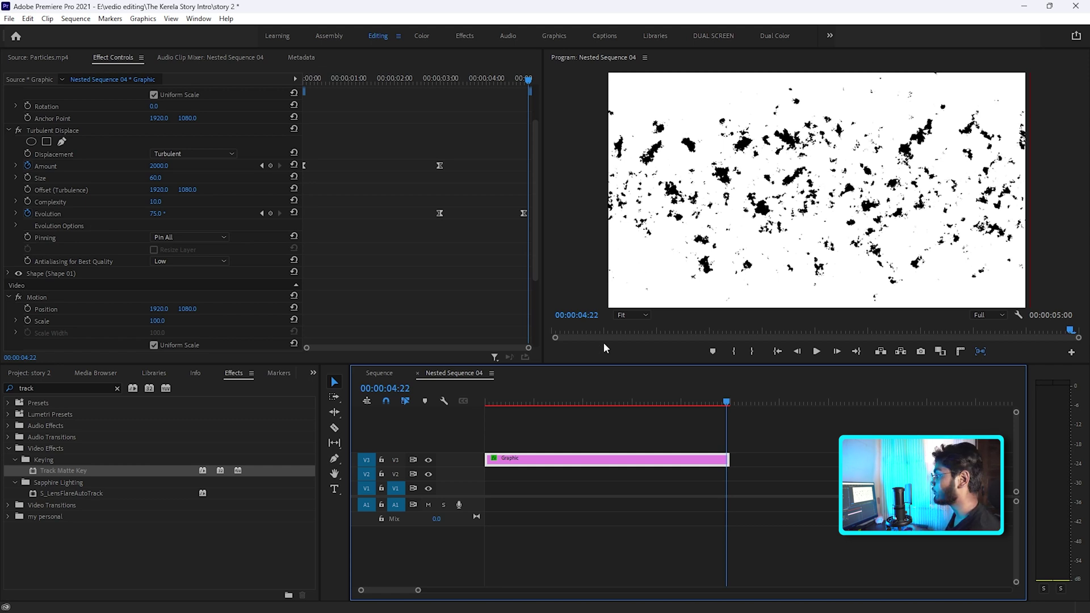
pyautogui.click(418, 373)
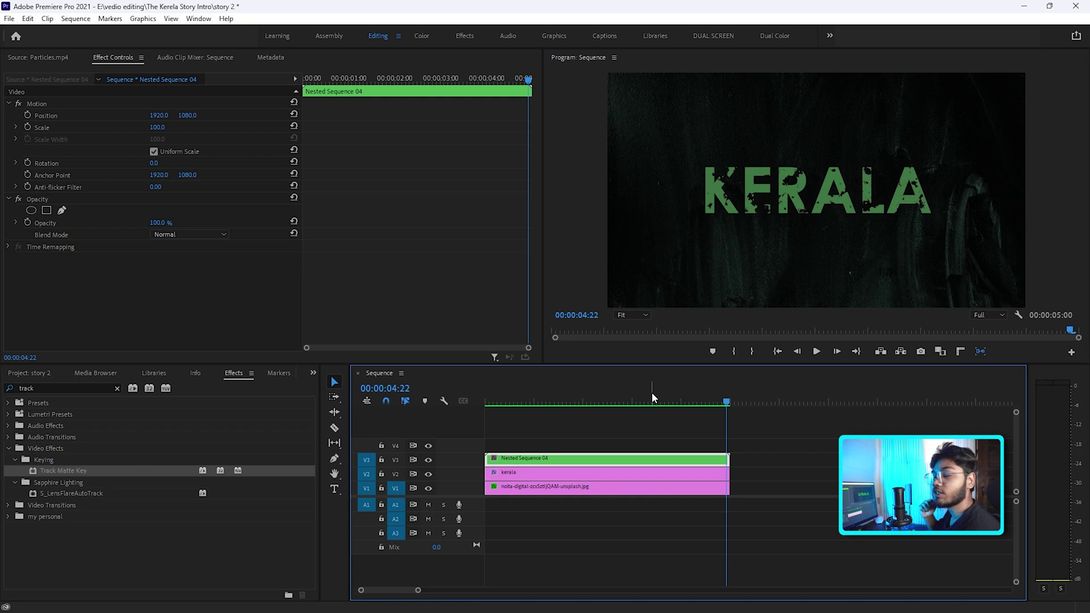
# - Create a white Century Gothic Regular 'THE STORY OF' title on V4 and enlarge it slightly
pyautogui.press('t')
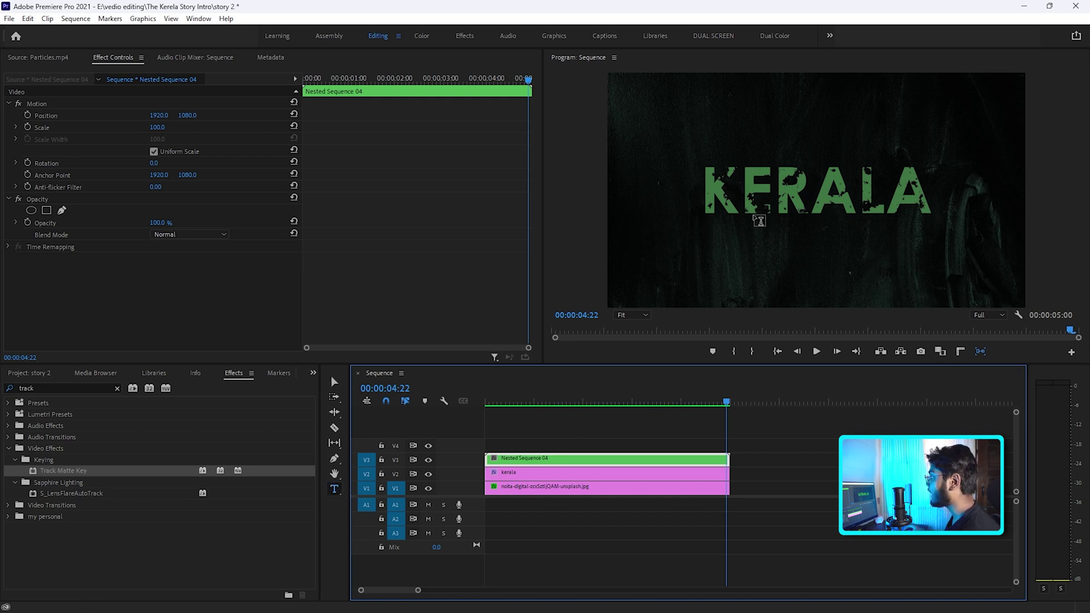
pyautogui.click(789, 127)
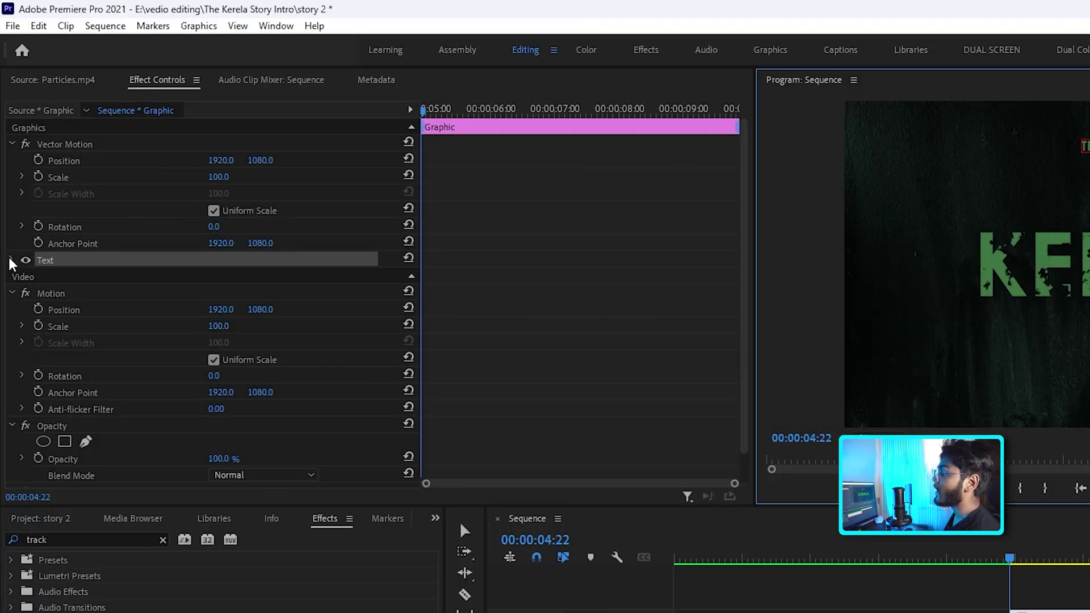
pyautogui.click(11, 260)
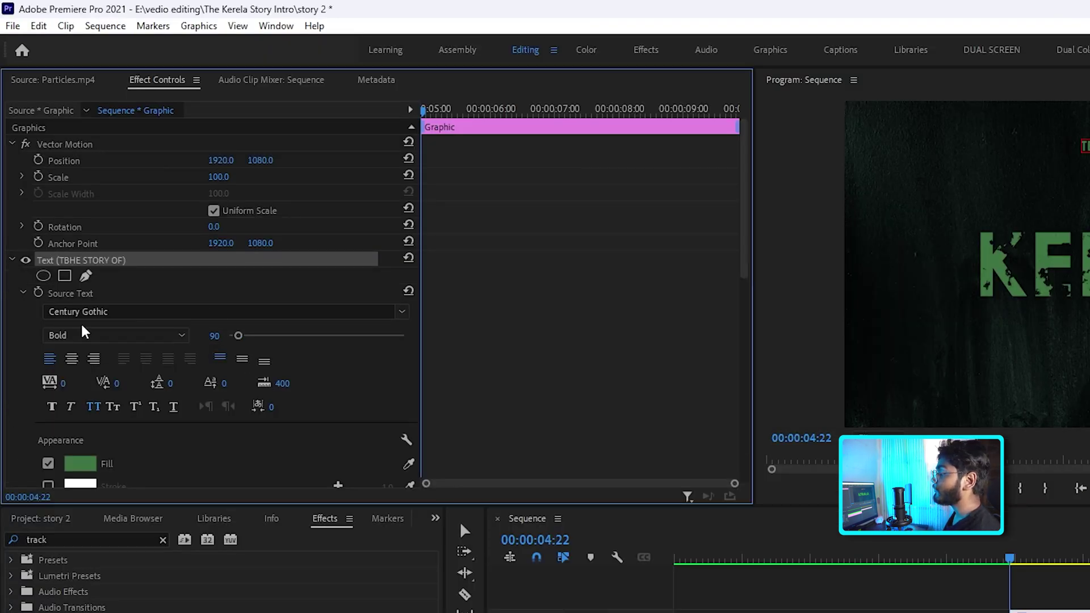
pyautogui.click(133, 334)
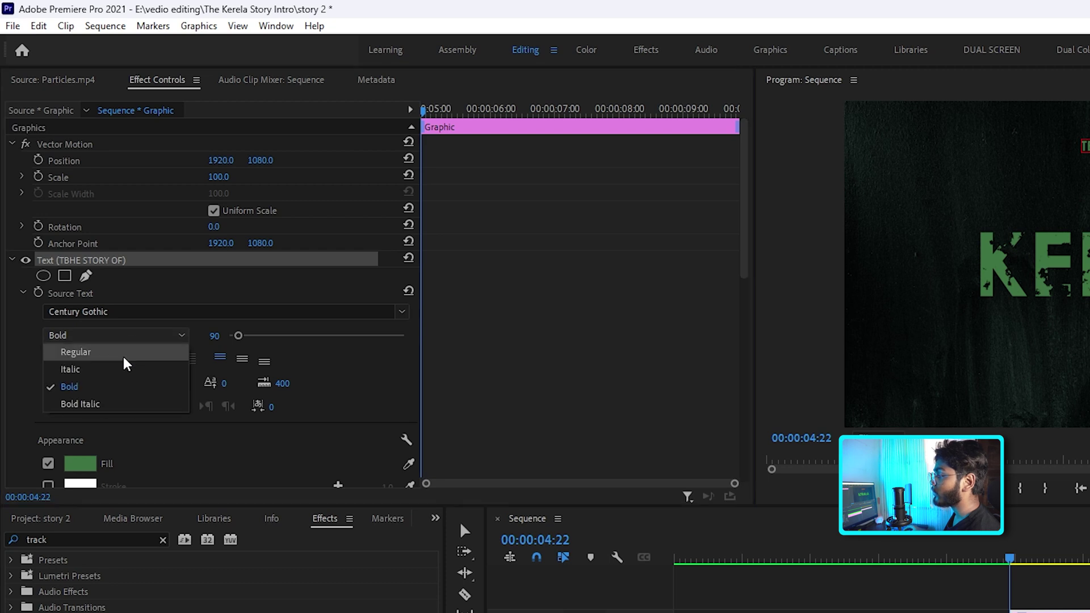
pyautogui.click(121, 354)
pyautogui.scroll(-3, 29, 369)
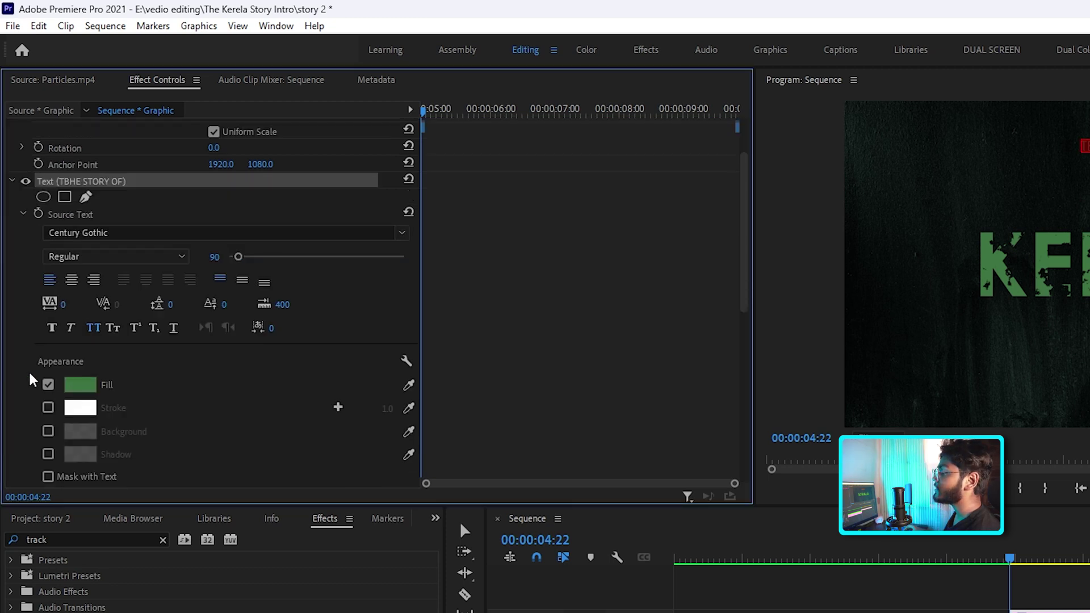
pyautogui.click(80, 383)
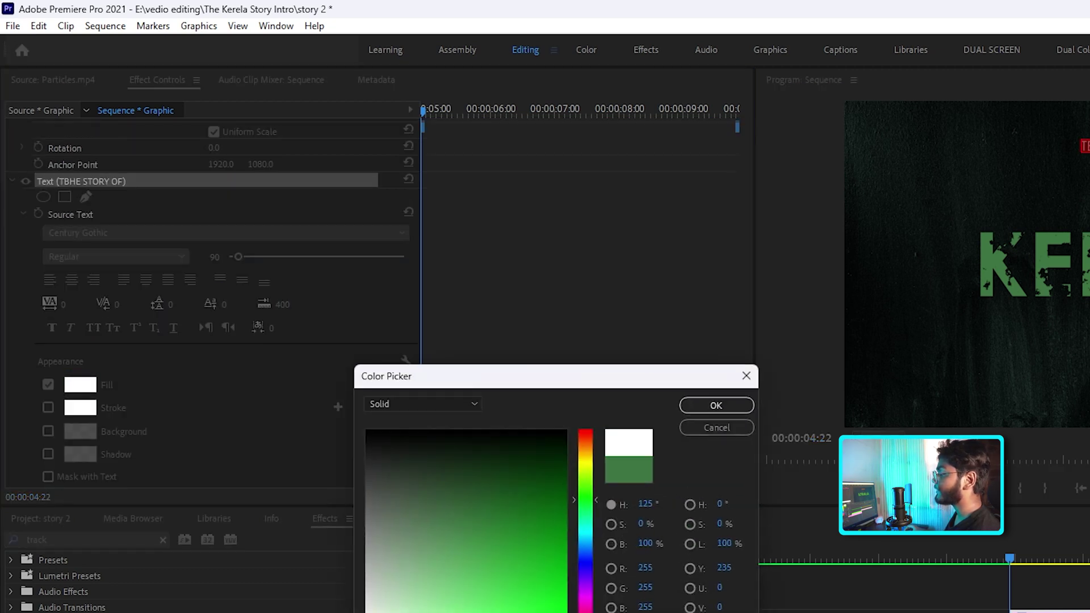
pyautogui.click(692, 407)
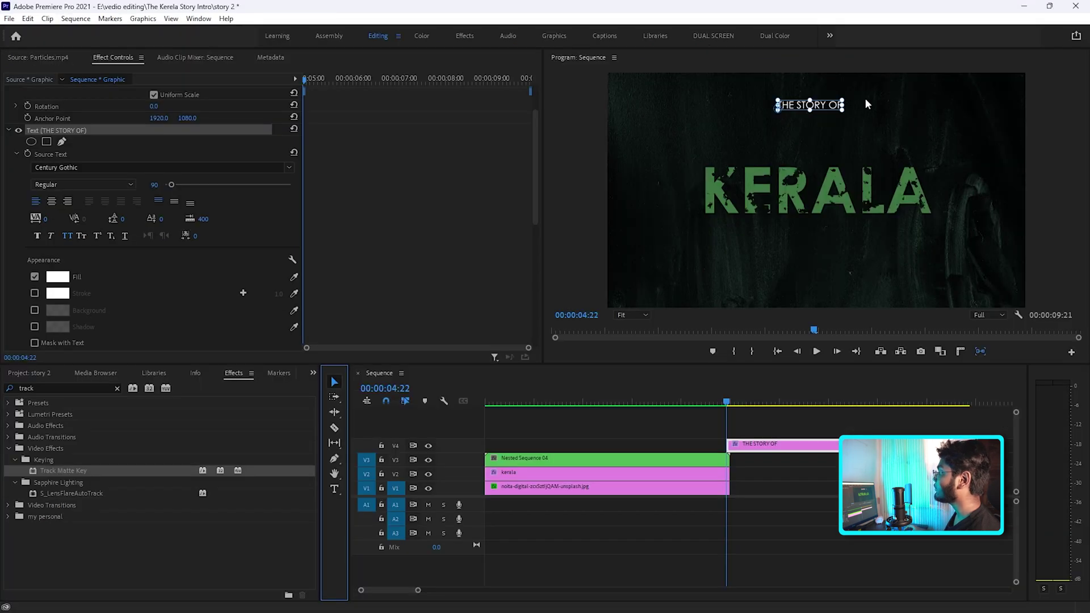
pyautogui.moveTo(844, 113); pyautogui.dragTo(847, 116)
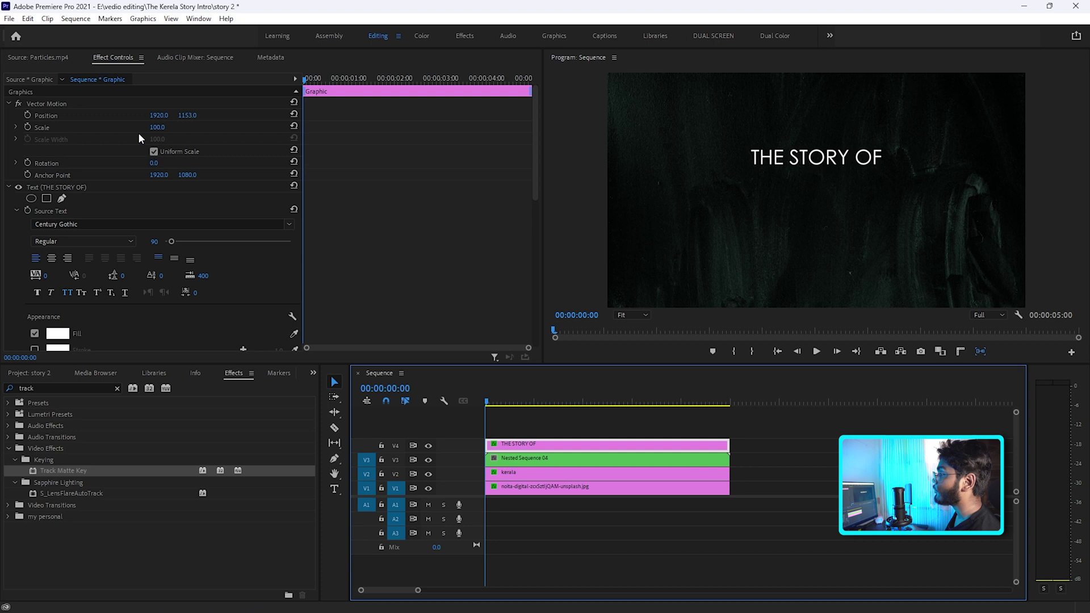
# - Keyframe the title's opacity at 0% at the start and 50% at 00:00:00:22
pyautogui.scroll(-10, 130, 187)
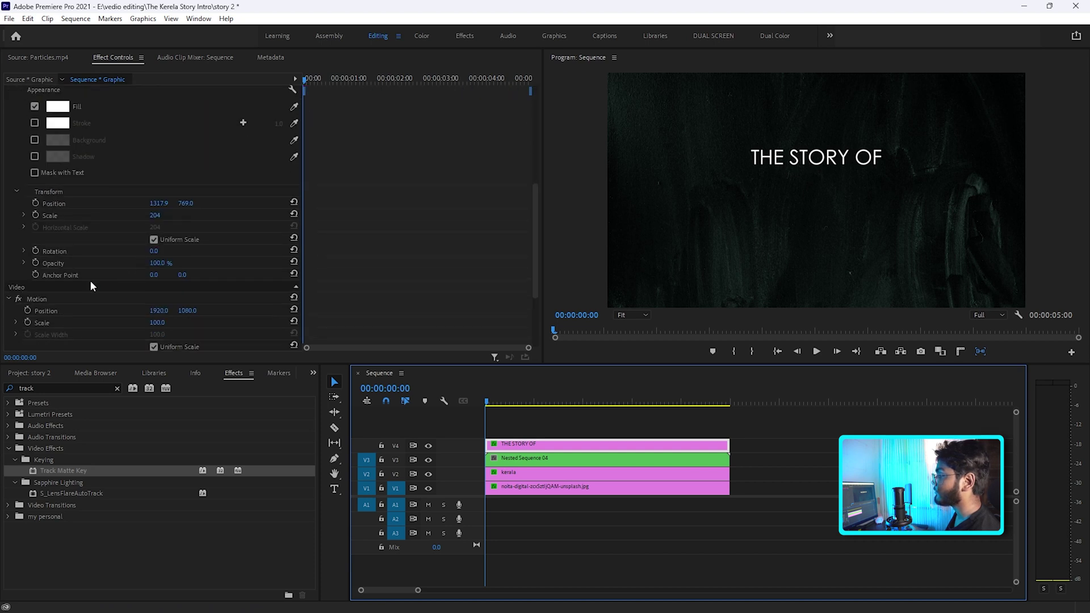
pyautogui.click(152, 334)
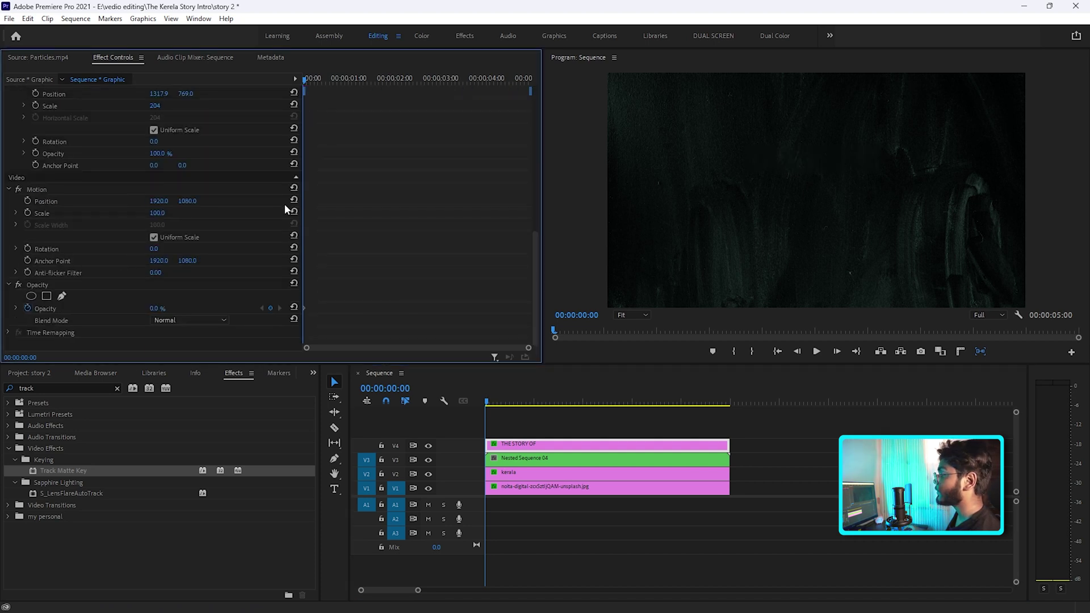
pyautogui.click(345, 80)
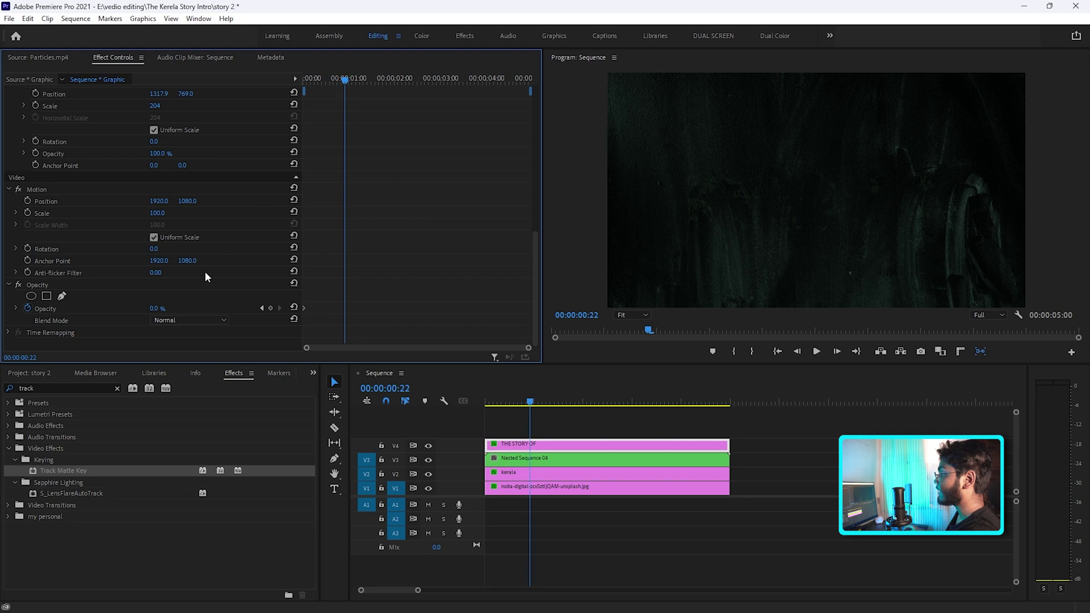
pyautogui.click(161, 308)
pyautogui.write('50')
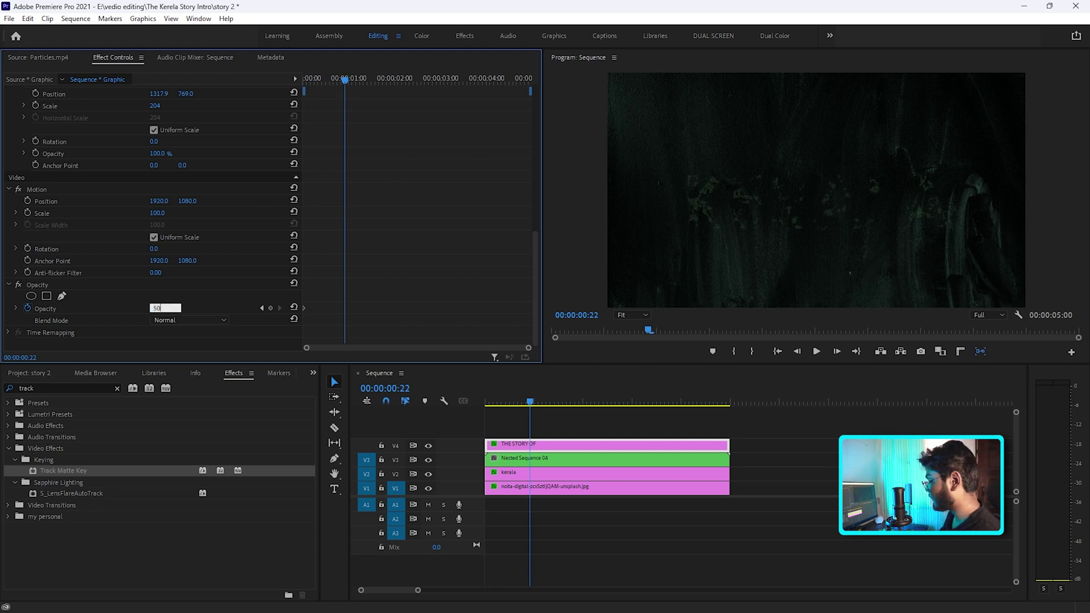
pyautogui.press('Return')
pyautogui.click(359, 83)
pyautogui.moveTo(360, 83); pyautogui.dragTo(383, 106)
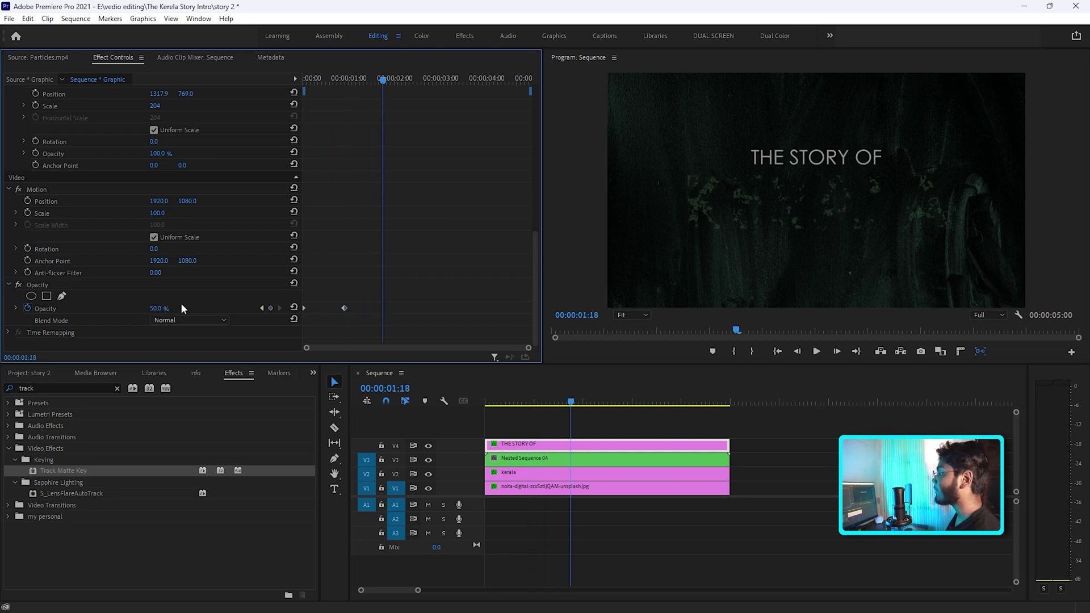
# - Add further opacity keyframes of 30%, 50% and 100% so the title flickers in
pyautogui.click(157, 308)
pyautogui.write('30')
pyautogui.press('Return')
pyautogui.click(424, 81)
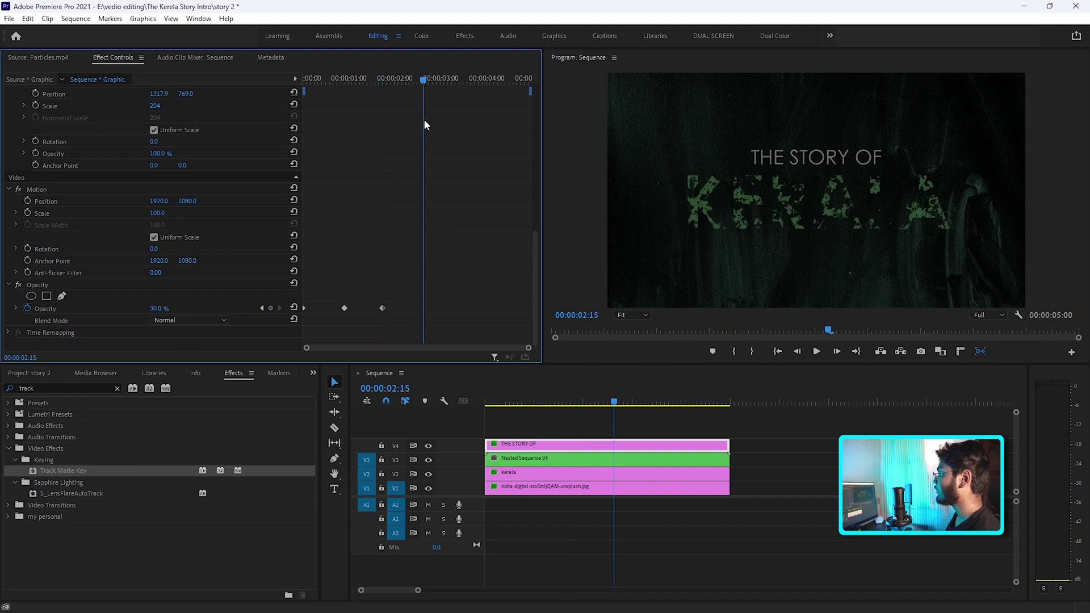
pyautogui.click(156, 309)
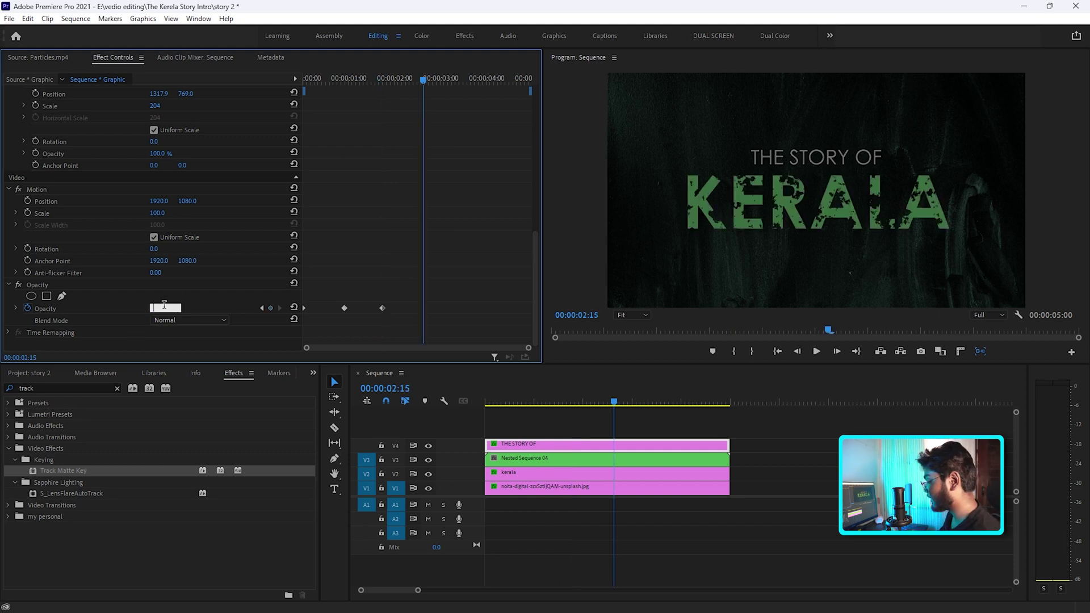
pyautogui.write('50')
pyautogui.press('Return')
pyautogui.click(159, 308)
pyautogui.write('1000')
pyautogui.press('Return')
# - Ease all the opacity keyframes and shift them slightly later in time
pyautogui.rightClick(304, 312)
pyautogui.click(346, 481)
pyautogui.moveTo(327, 288); pyautogui.dragTo(502, 343)
pyautogui.rightClick(500, 310)
pyautogui.click(533, 485)
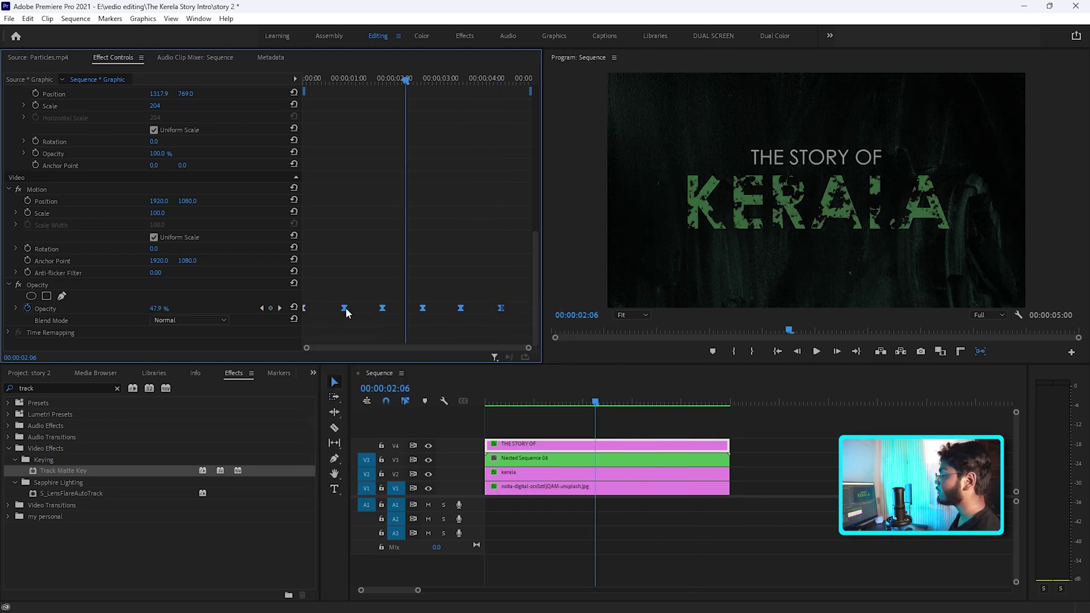
pyautogui.moveTo(345, 308); pyautogui.dragTo(370, 309)
pyautogui.click(441, 413)
pyautogui.press('Return')
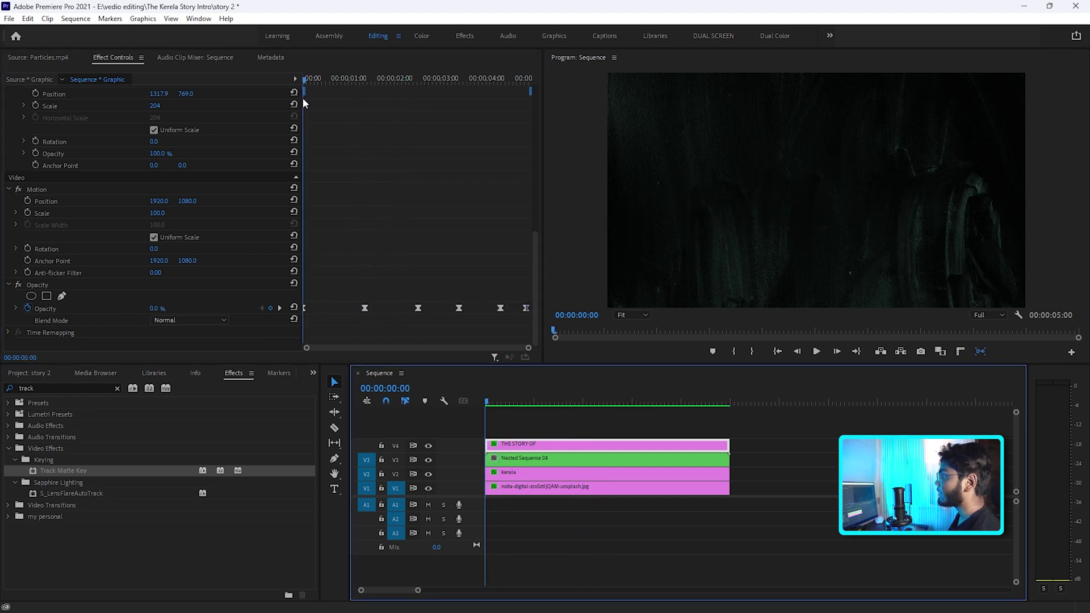
# - Scrub through the opacity keyframes to check the title's fade and flicker
pyautogui.click(303, 307)
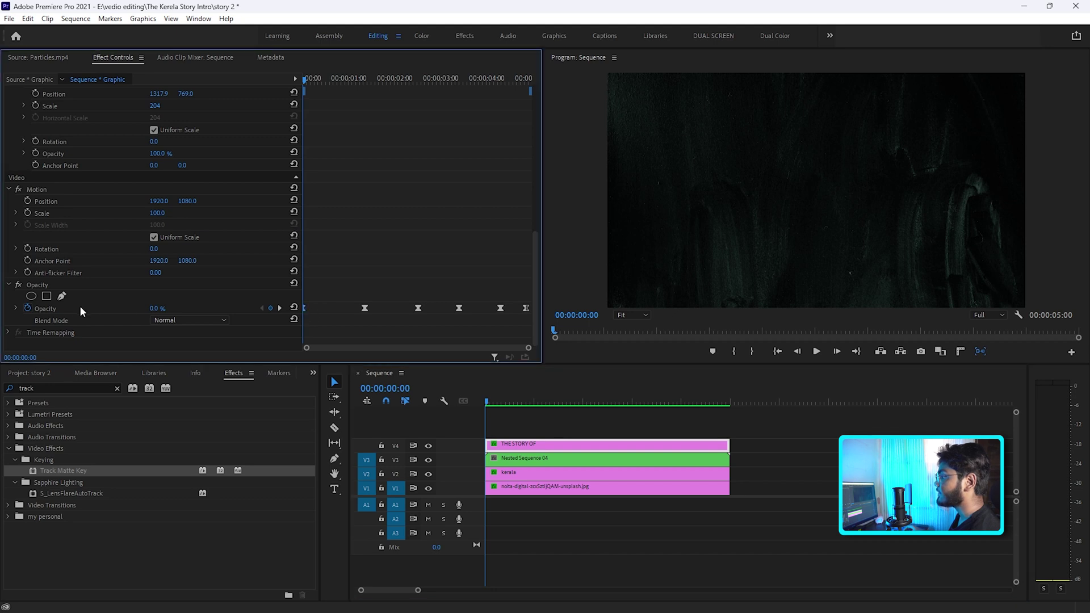
pyautogui.moveTo(307, 80); pyautogui.dragTo(367, 120)
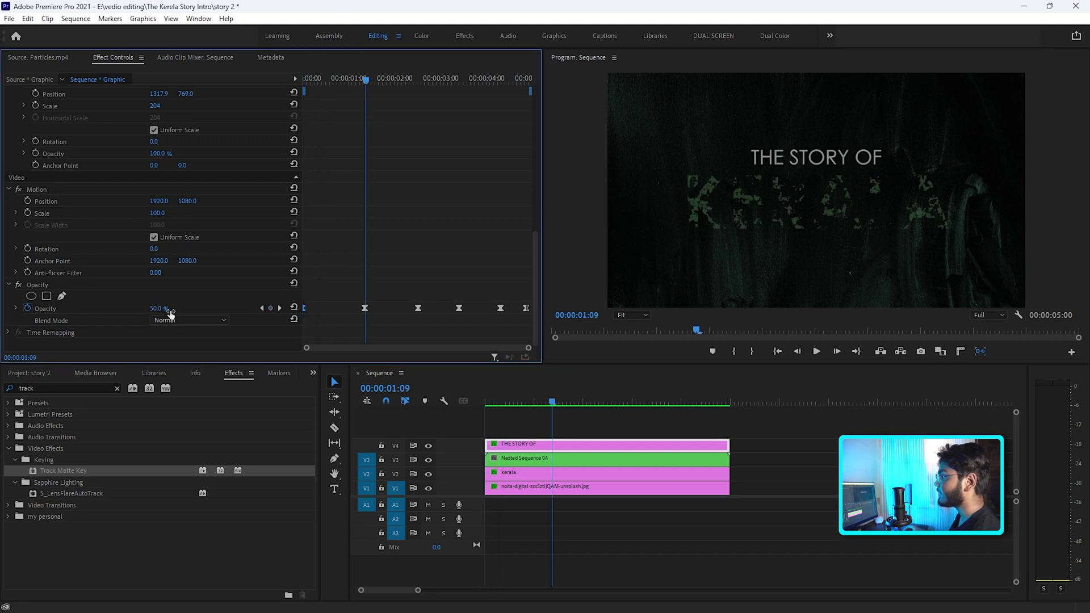
pyautogui.moveTo(364, 83); pyautogui.dragTo(420, 165)
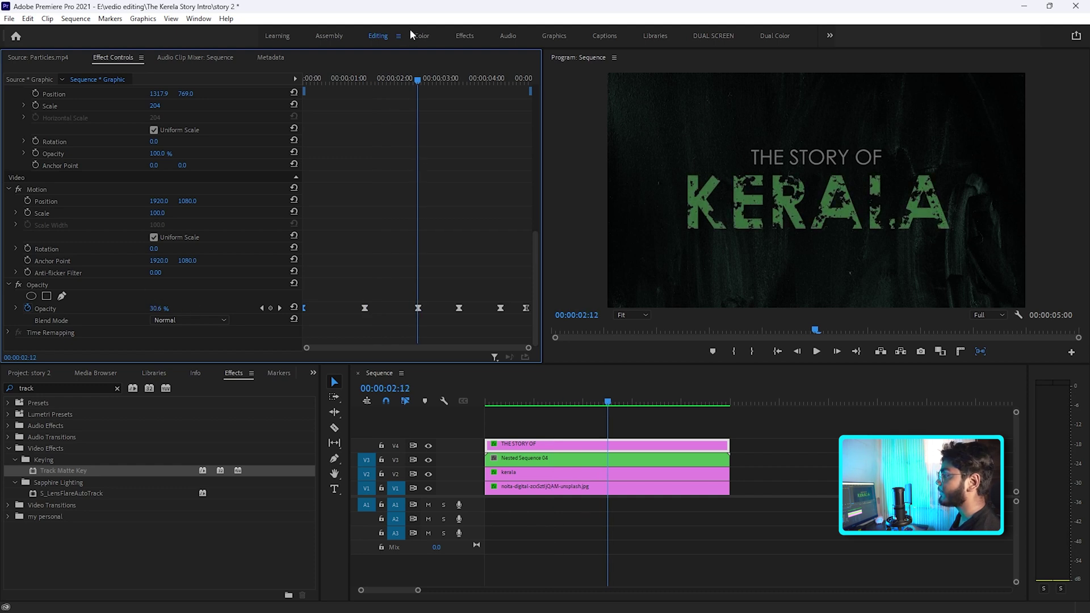
pyautogui.moveTo(411, 85); pyautogui.dragTo(459, 85)
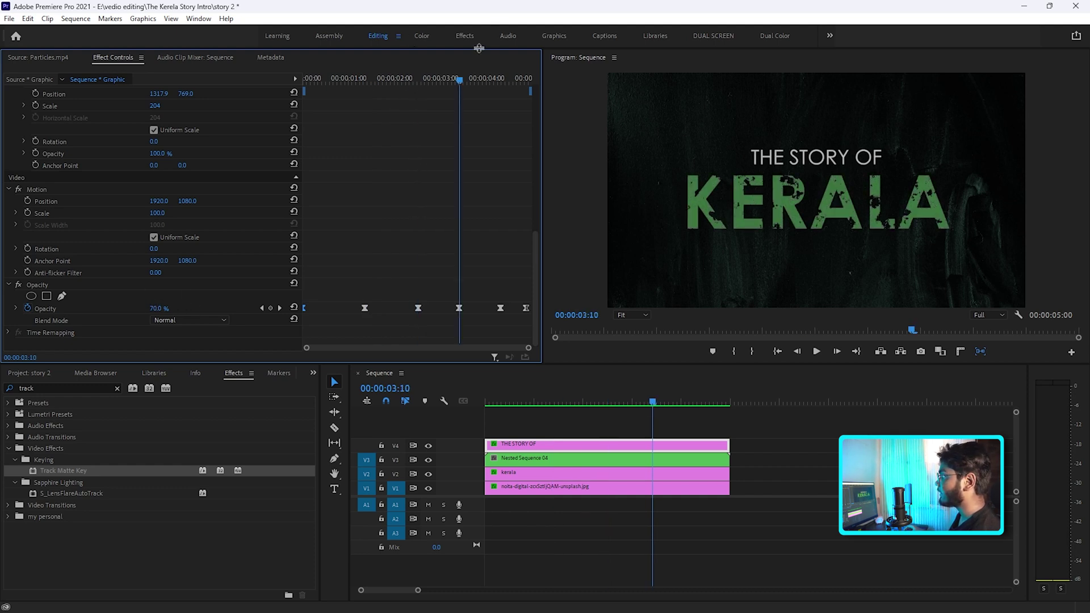
pyautogui.click(279, 308)
pyautogui.click(529, 81)
pyautogui.press('Left')
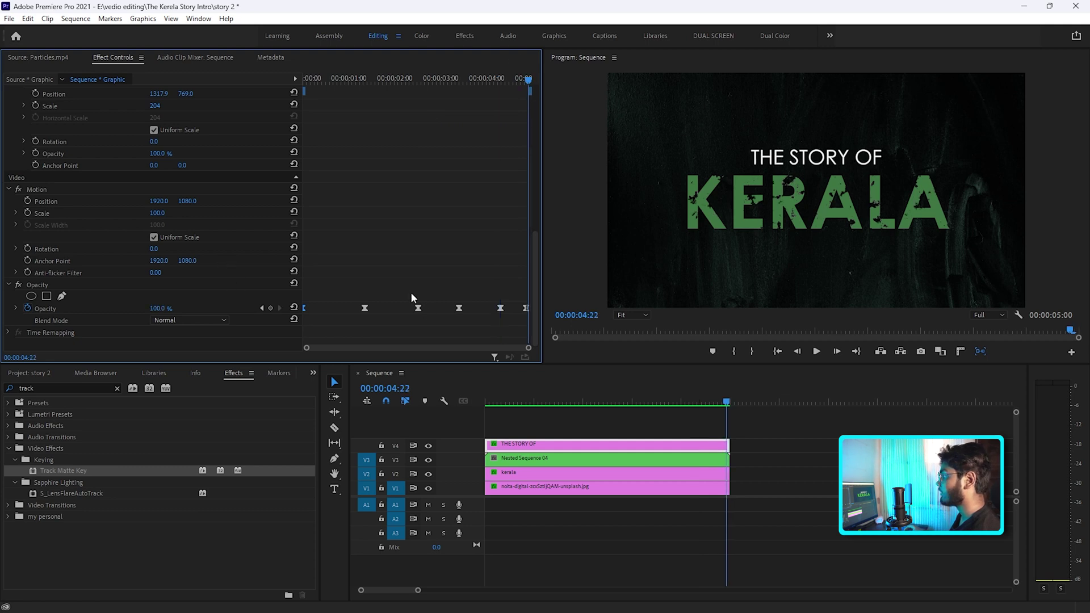
# - Play the intro from the start, then bring up the Project panel
pyautogui.press('Home')
pyautogui.press('space')
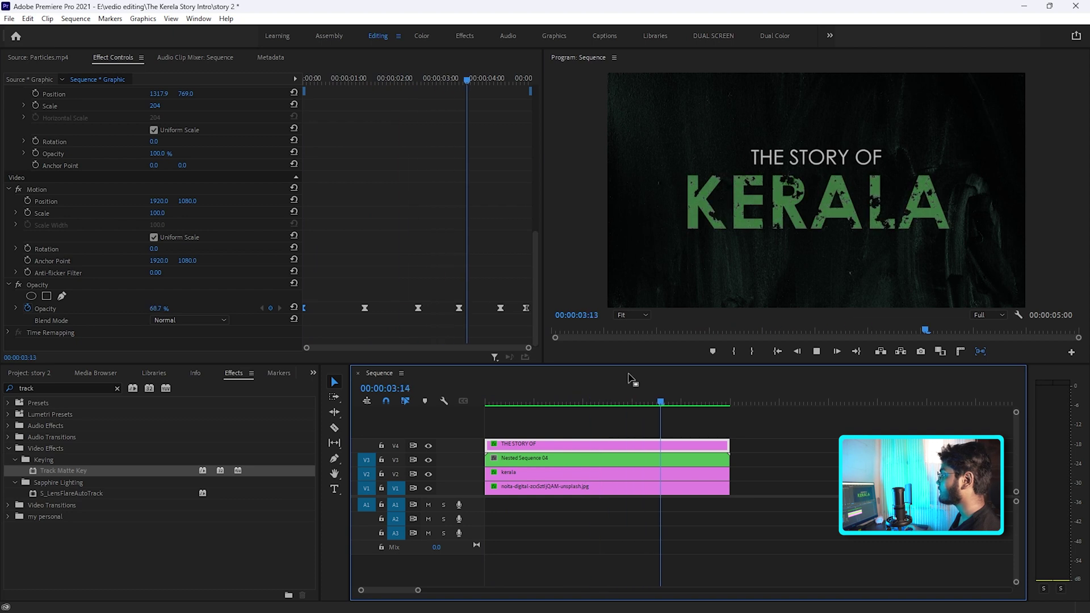
pyautogui.press('Home')
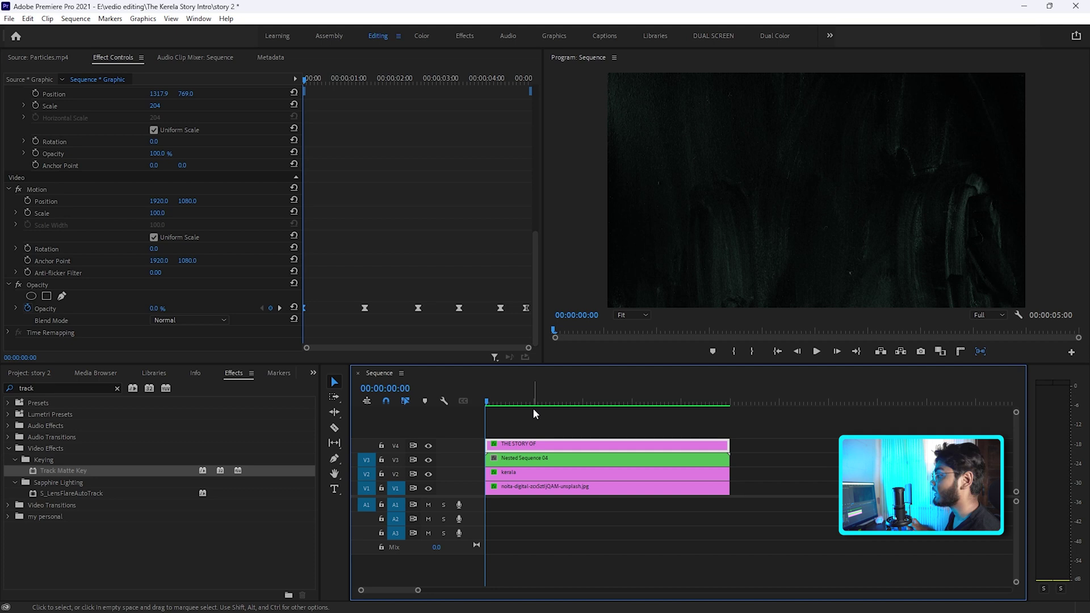
pyautogui.hotkey('shift', '1')
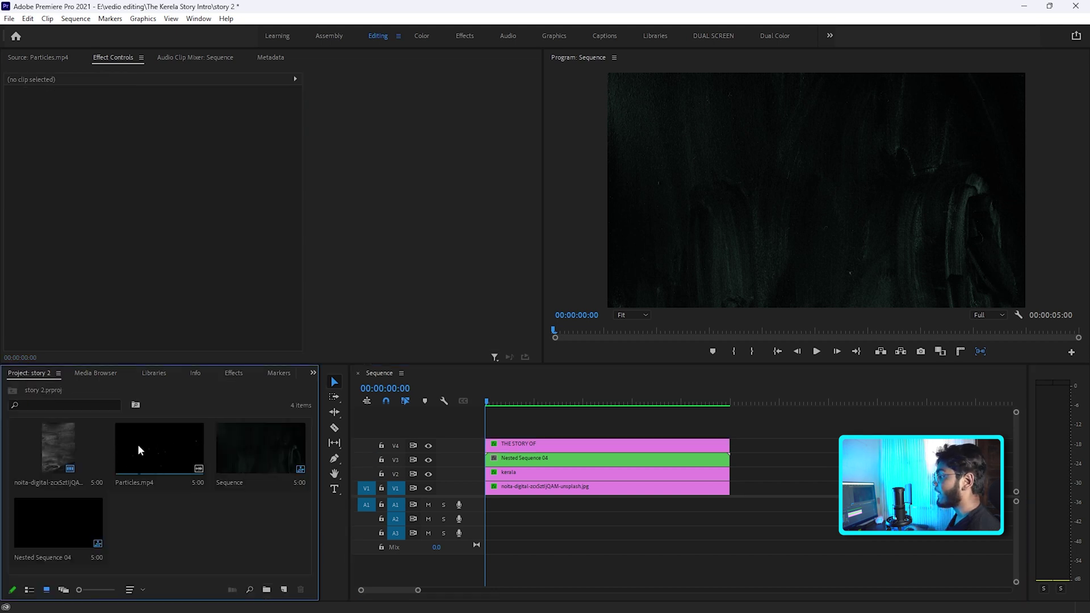
# - Place Particles.mp4 on track V5 above everything with its blend mode set to Screen
pyautogui.doubleClick(137, 444)
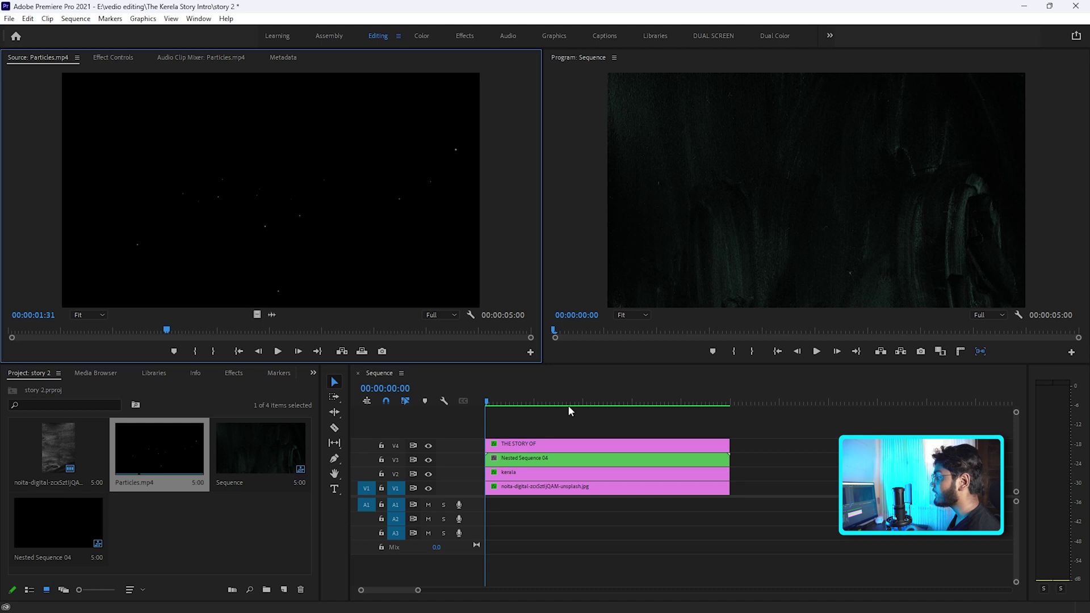
pyautogui.moveTo(570, 411); pyautogui.dragTo(525, 423)
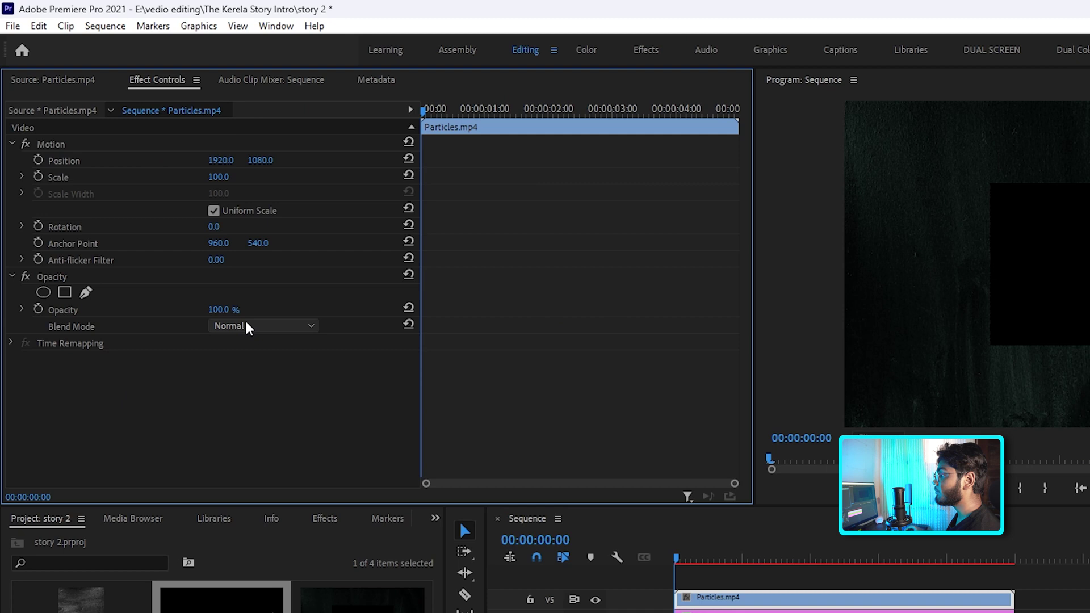
pyautogui.click(176, 232)
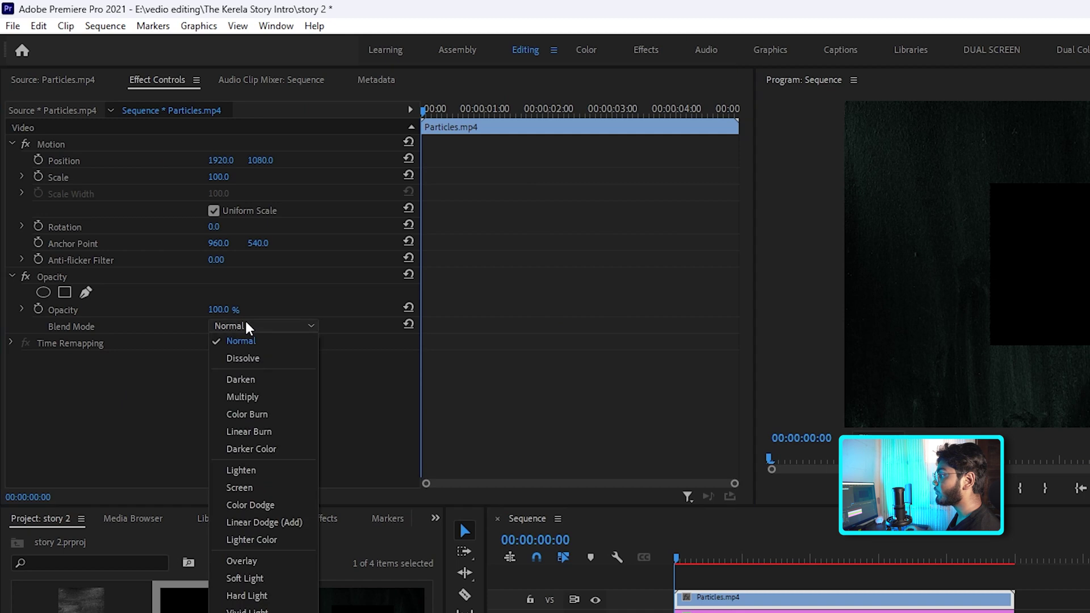
pyautogui.click(277, 488)
pyautogui.click(285, 589)
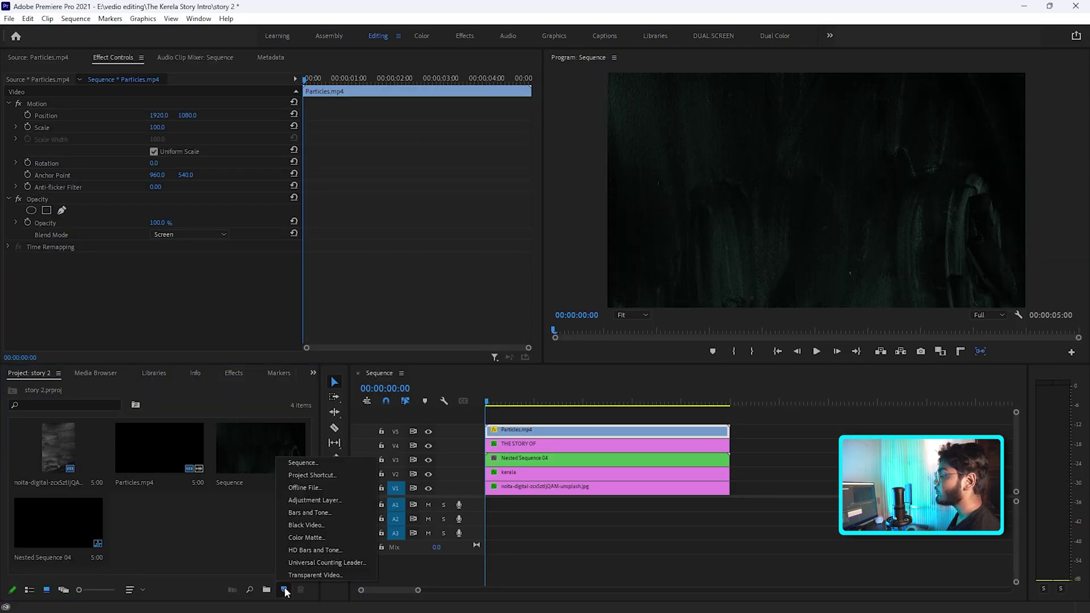
# - Create an Adjustment Layer and place it on track V6
pyautogui.click(332, 501)
pyautogui.click(559, 353)
pyautogui.moveTo(159, 528); pyautogui.dragTo(486, 417)
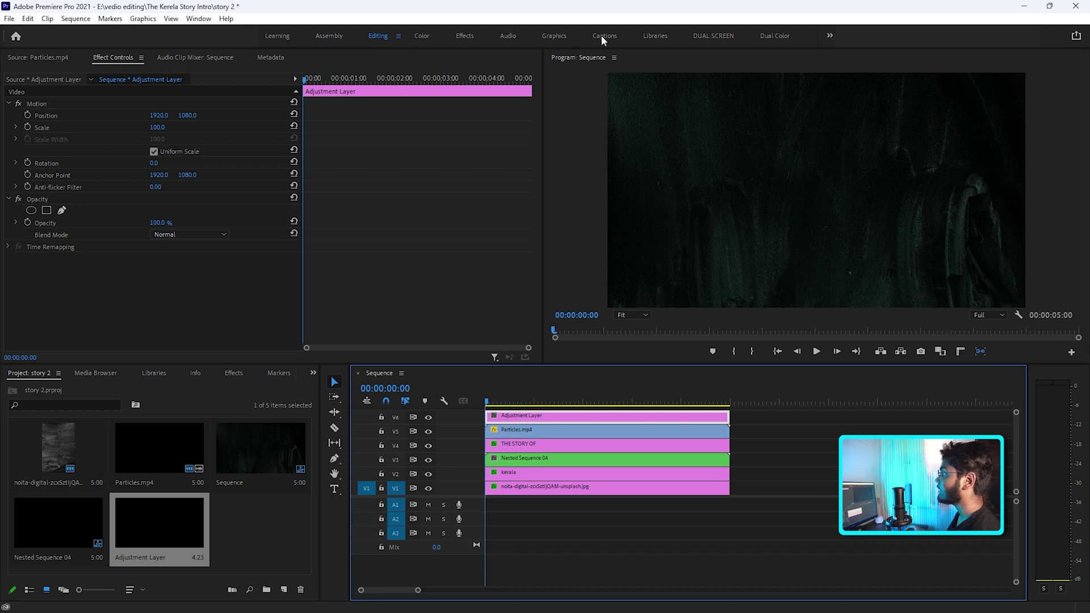
pyautogui.click(422, 36)
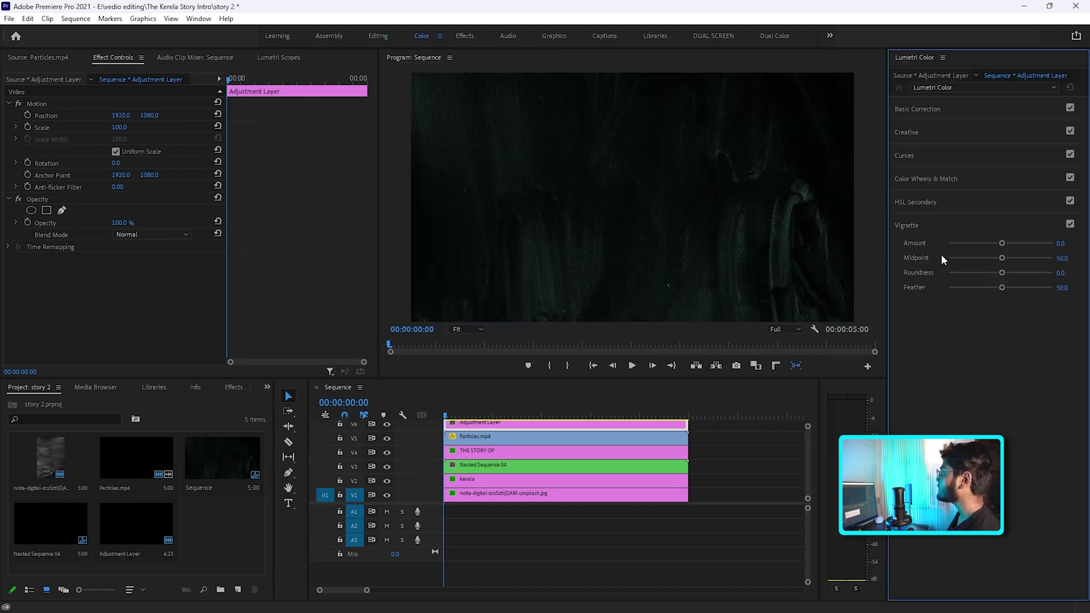
# - Add a Lumetri vignette with Amount -1.5, Midpoint 20 and Feather 70
pyautogui.moveTo(998, 240); pyautogui.dragTo(993, 240)
pyautogui.click(1061, 243)
pyautogui.write('-1')
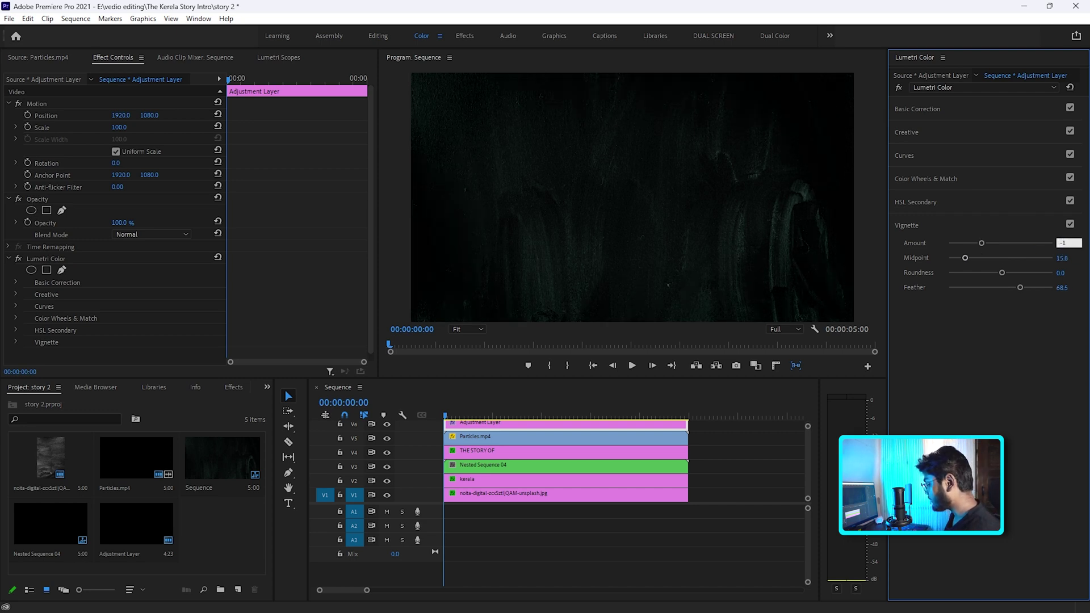
pyautogui.write('.5')
pyautogui.click(1068, 255)
pyautogui.press('Return')
pyautogui.click(1069, 287)
pyautogui.write('0')
pyautogui.press('Return')
# - Preview the vignette and set the adjustment layer's opacity to 30%
pyautogui.click(124, 222)
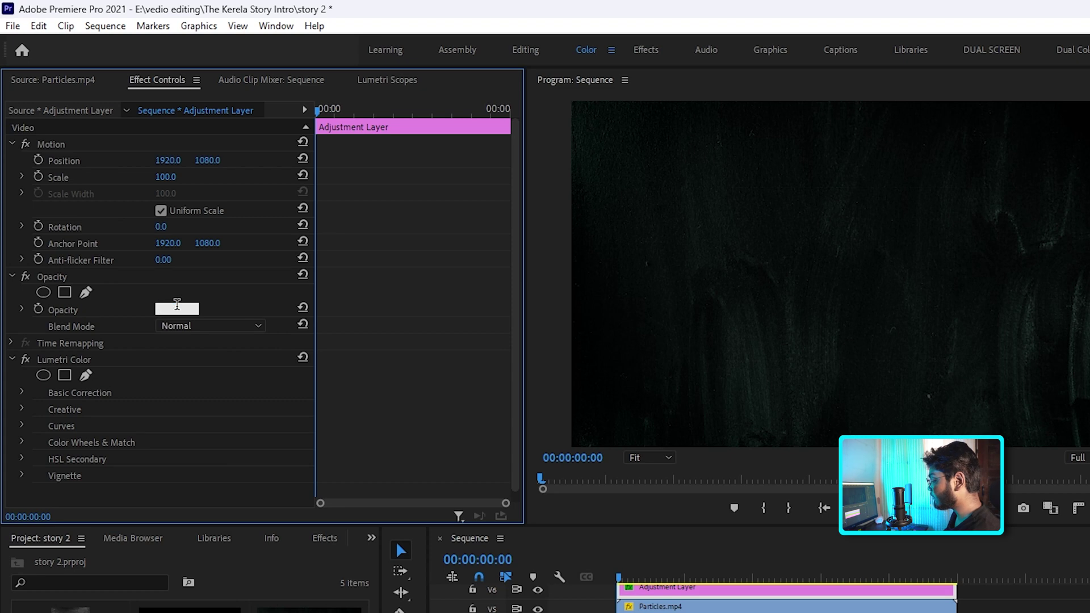
pyautogui.write('50')
pyautogui.press('Return')
pyautogui.press('space')
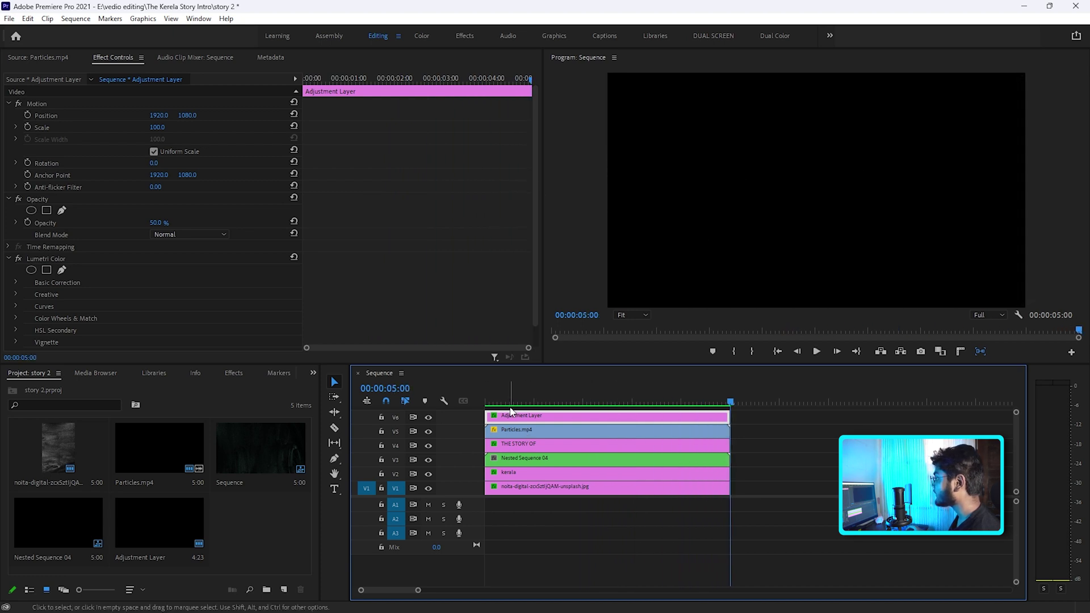
pyautogui.moveTo(511, 402); pyautogui.dragTo(687, 402)
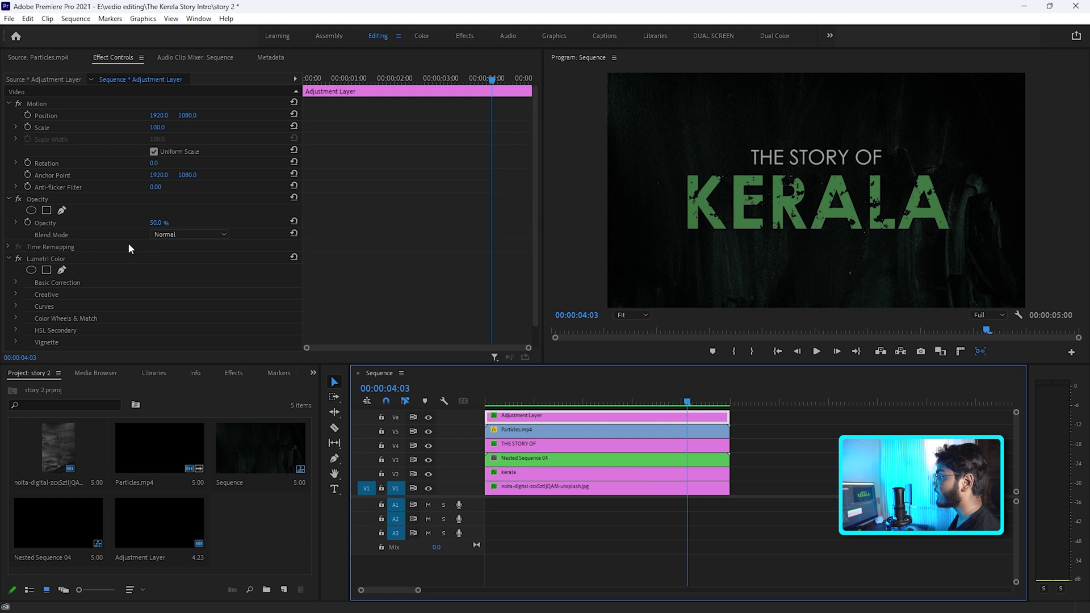
pyautogui.moveTo(164, 225); pyautogui.dragTo(136, 225)
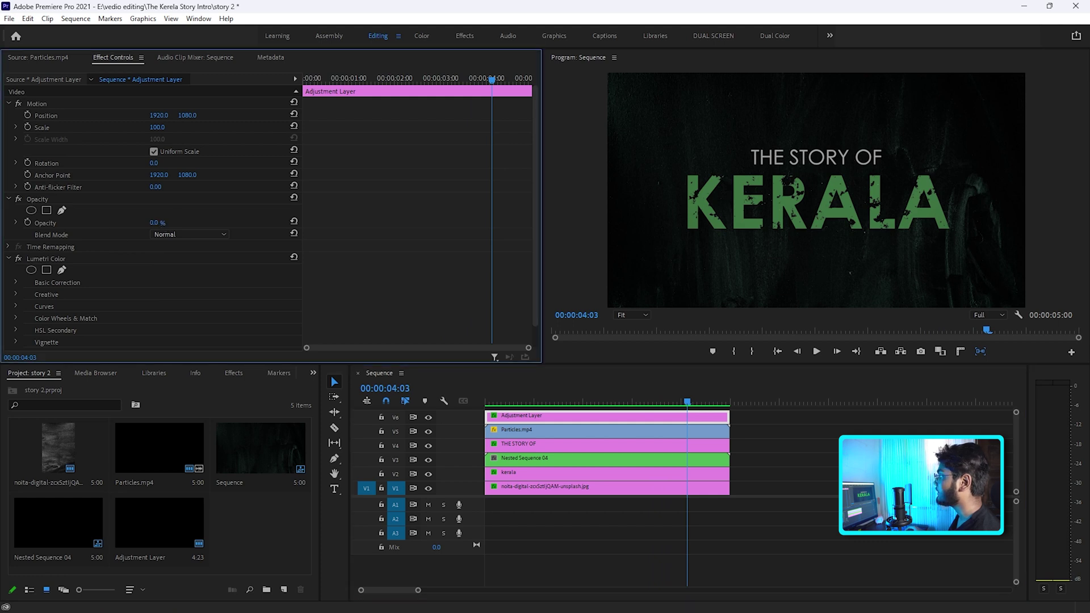
pyautogui.click(158, 223)
pyautogui.write('30')
pyautogui.press('Return')
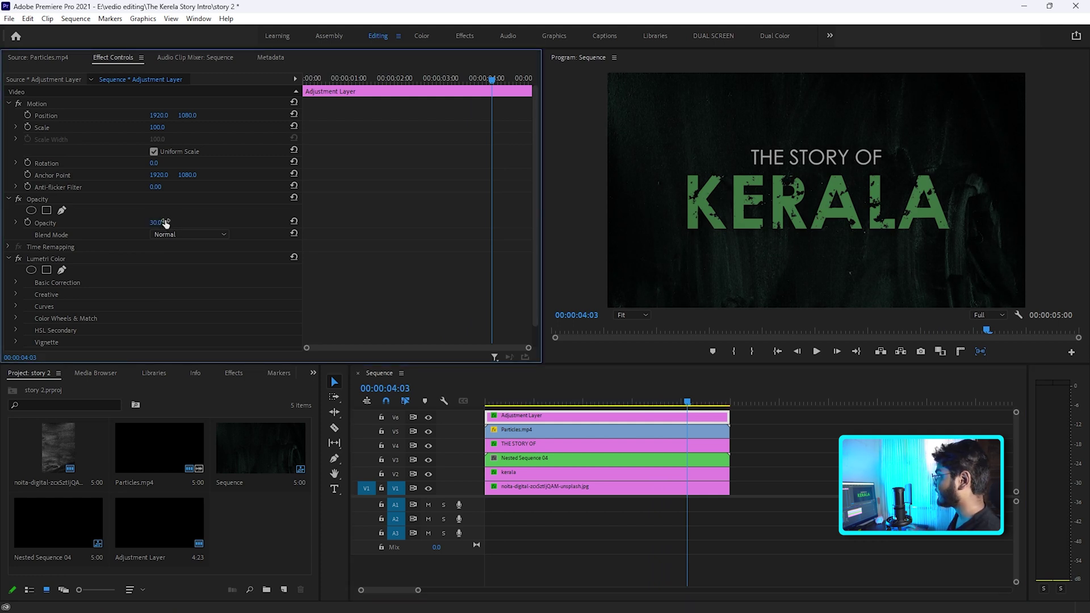
pyautogui.moveTo(568, 366); pyautogui.dragTo(568, 325)
pyautogui.press('Home')
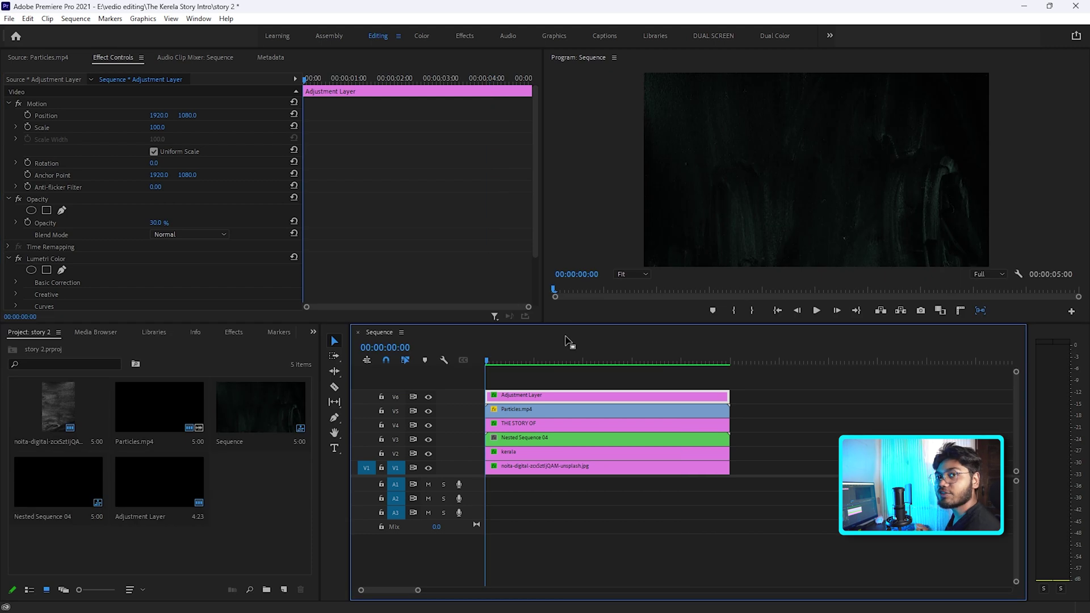
pyautogui.moveTo(833, 381); pyautogui.dragTo(630, 484)
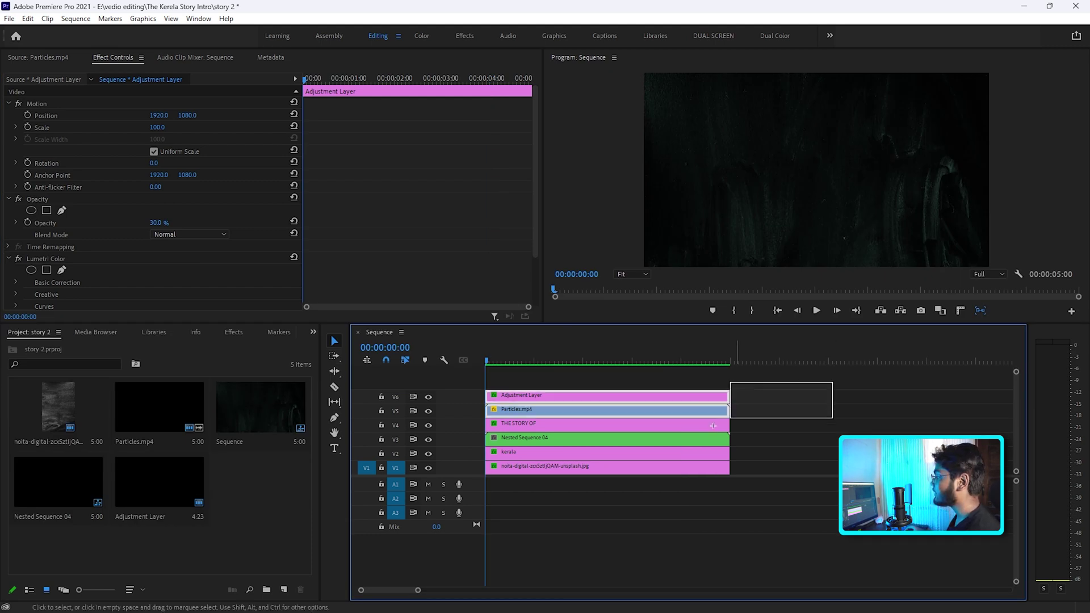
# - Nest all selected clips into Nested Sequence 05
pyautogui.rightClick(637, 421)
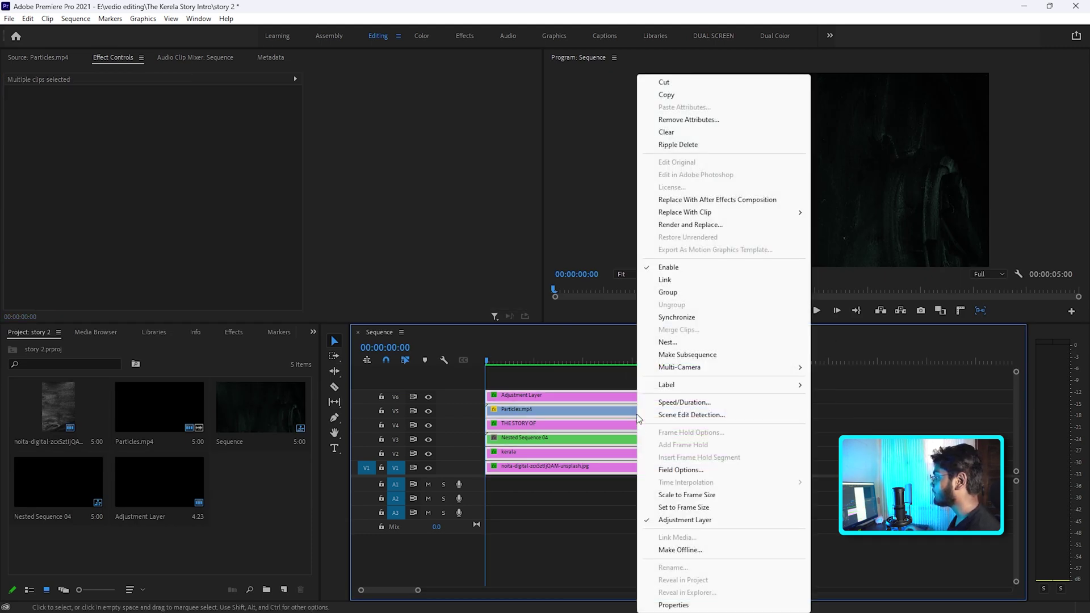
pyautogui.click(651, 344)
pyautogui.click(518, 321)
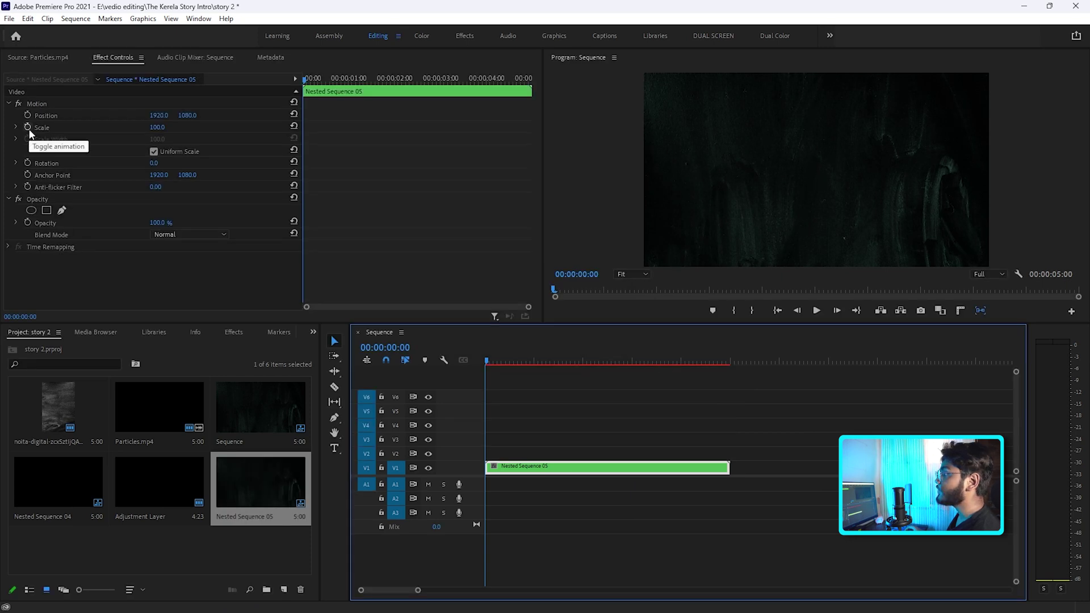
# - Keyframe the nested clip's scale at 110 at the start and 100 at the end
pyautogui.click(161, 127)
pyautogui.write('10')
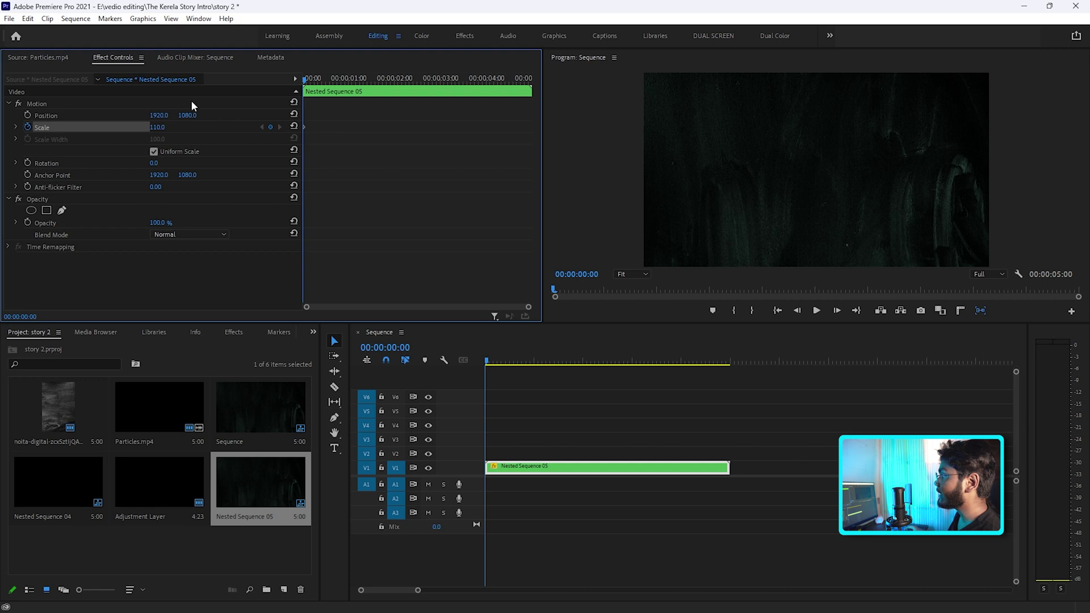
pyautogui.click(726, 361)
pyautogui.click(157, 127)
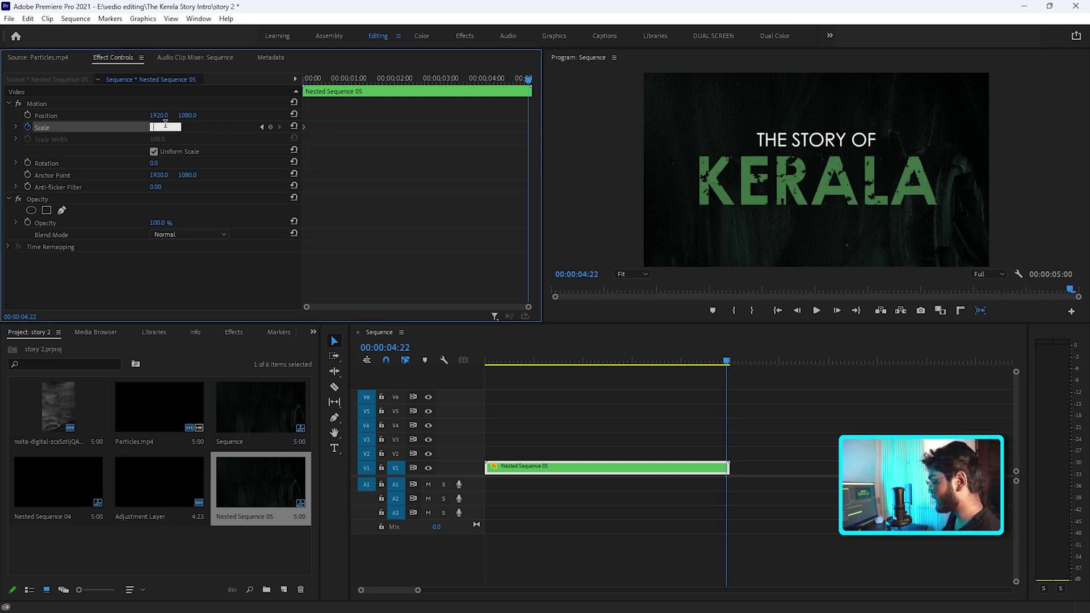
pyautogui.write('100')
pyautogui.press('Return')
# - Preview the slow zoom, then drop the nested clip's starting opacity to 0%
pyautogui.click(527, 366)
pyautogui.press('Return')
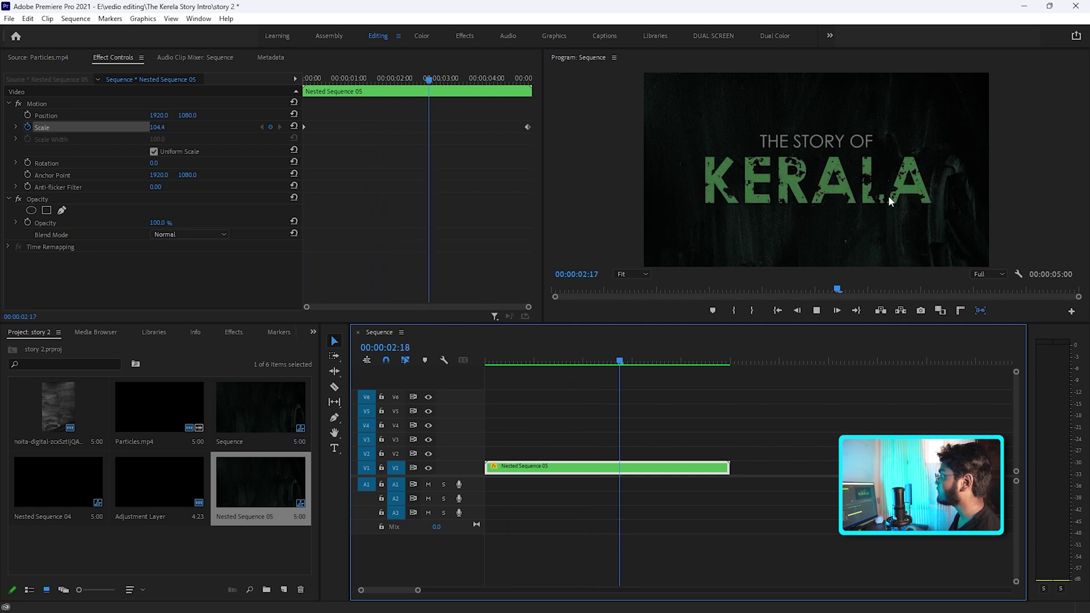
pyautogui.press('space')
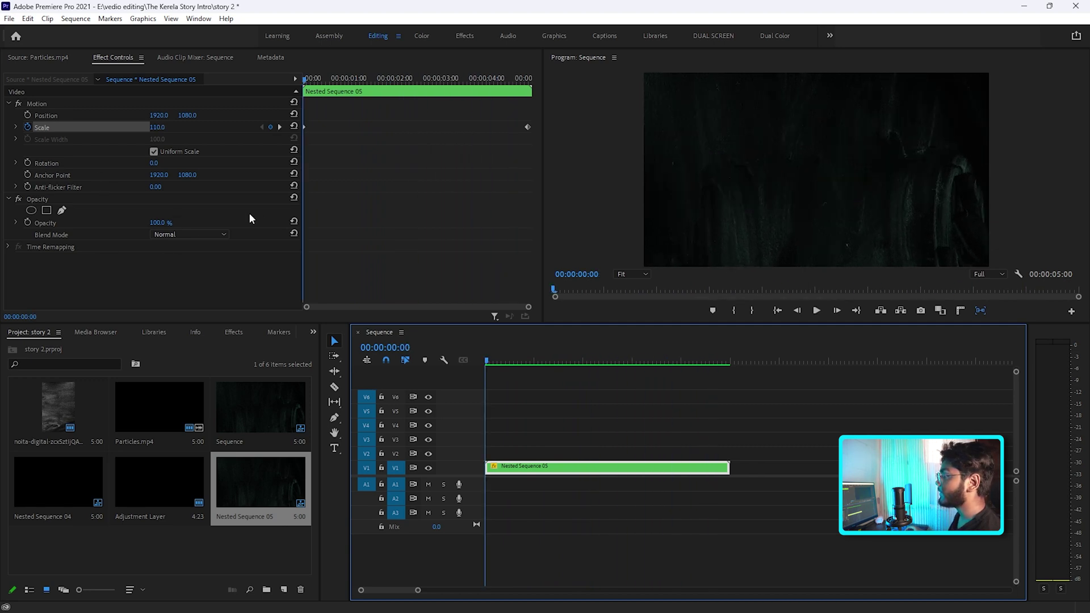
pyautogui.moveTo(177, 223); pyautogui.dragTo(165, 224)
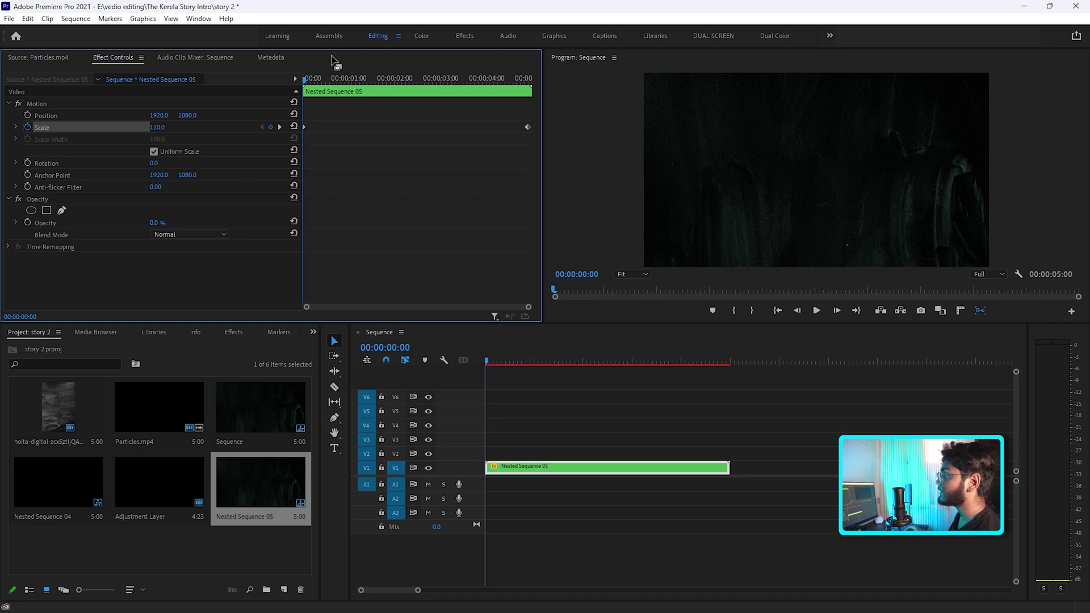
# - Keyframe opacity 0→100% at the start and 100→0% at the end, easing the keyframes
pyautogui.moveTo(305, 80); pyautogui.dragTo(324, 88)
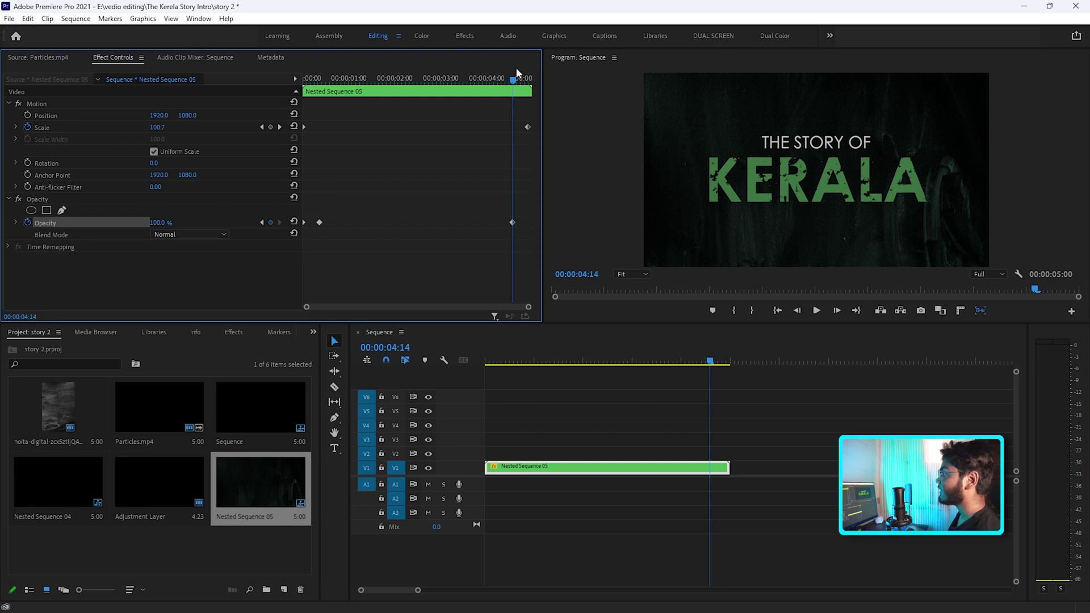
pyautogui.moveTo(170, 223); pyautogui.dragTo(165, 223)
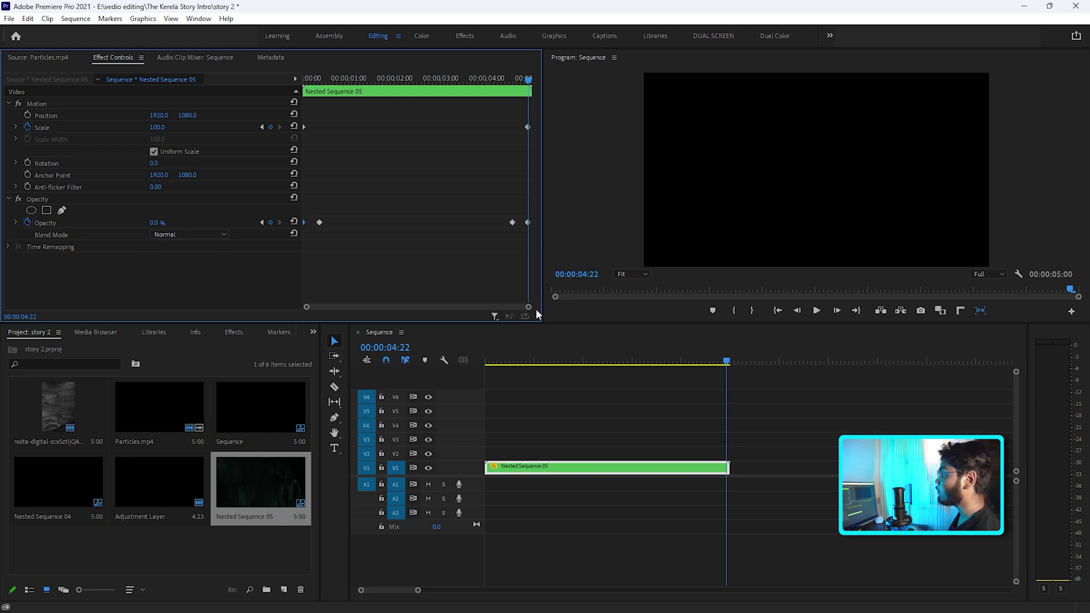
pyautogui.rightClick(512, 222)
pyautogui.click(540, 397)
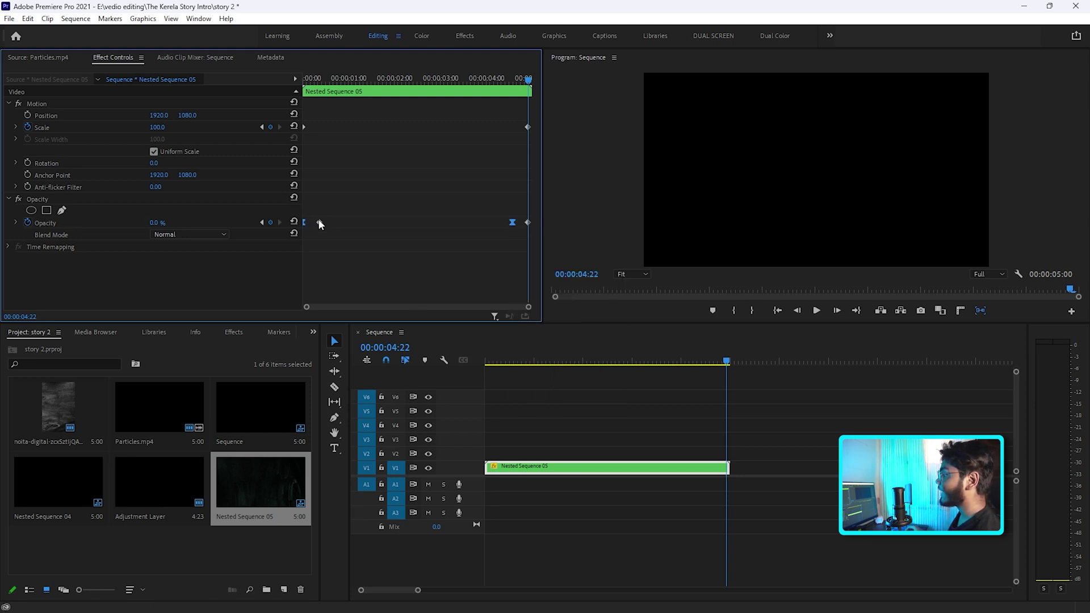
pyautogui.rightClick(527, 223)
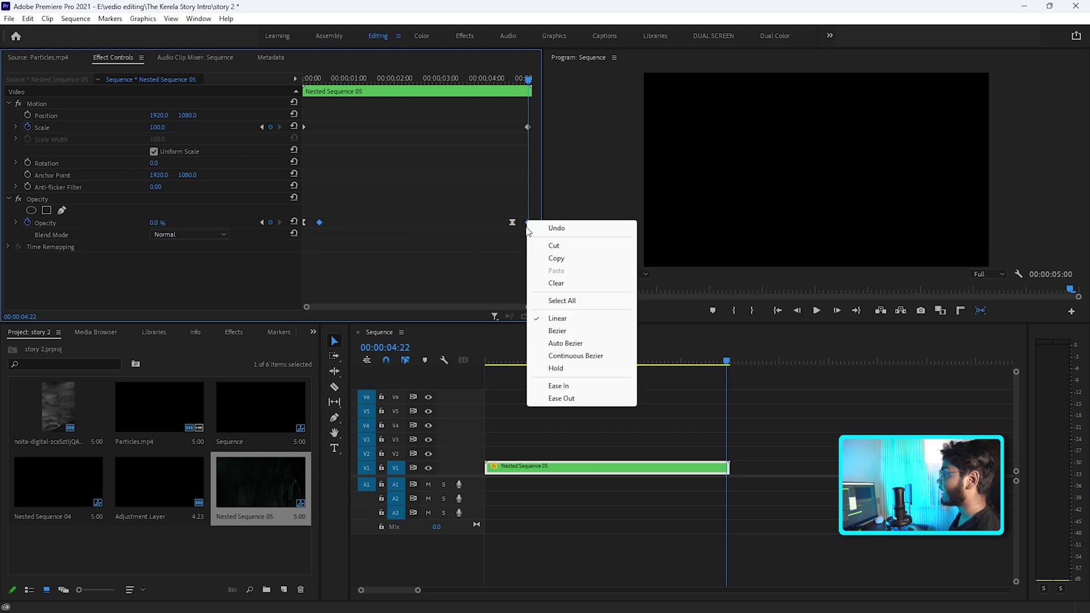
pyautogui.click(569, 387)
pyautogui.press('Home')
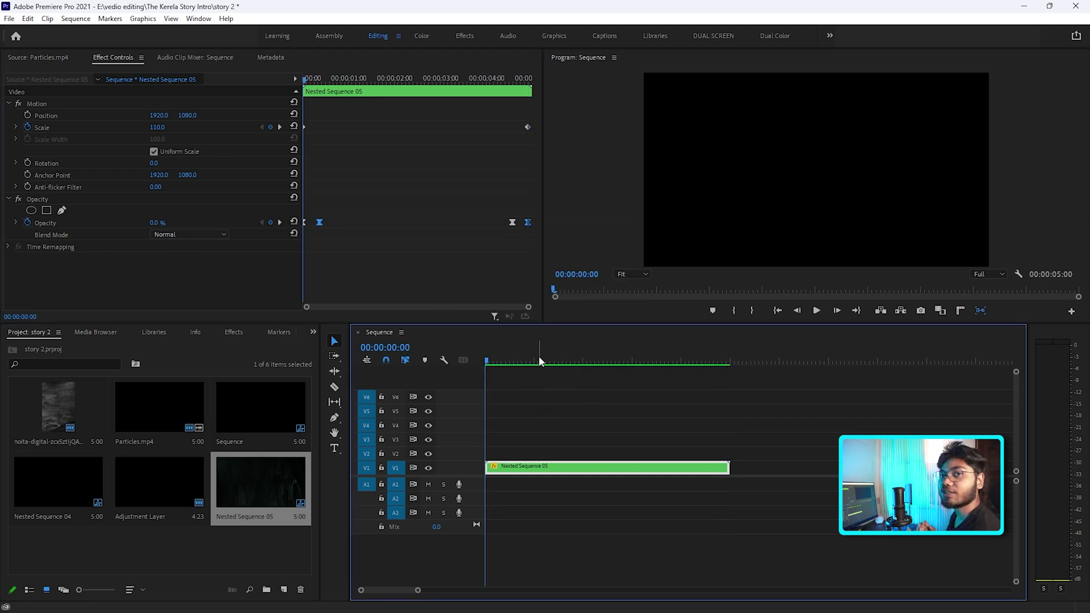
pyautogui.press('space')
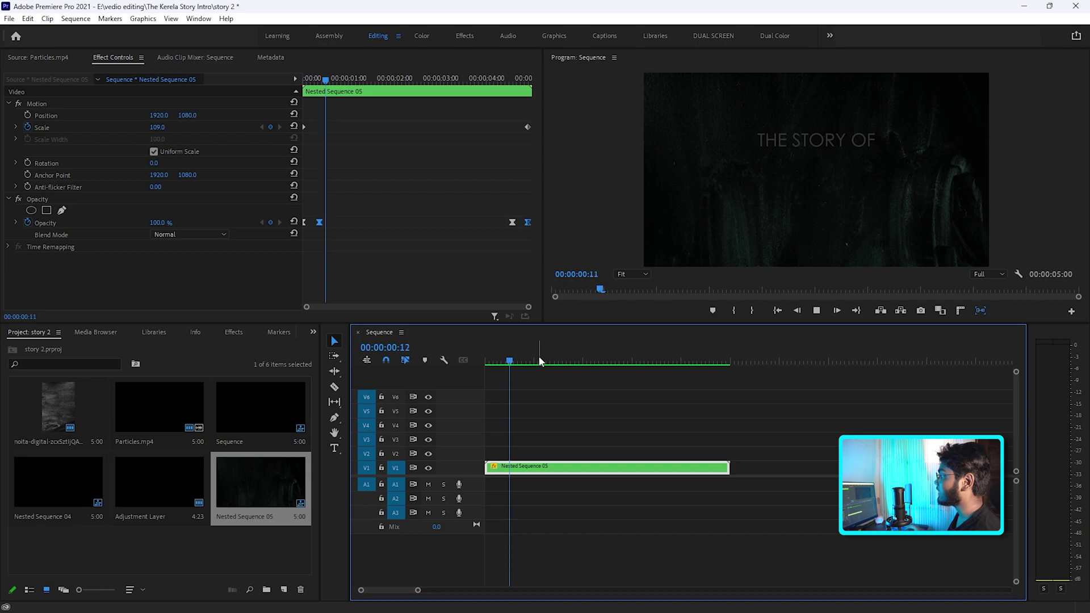